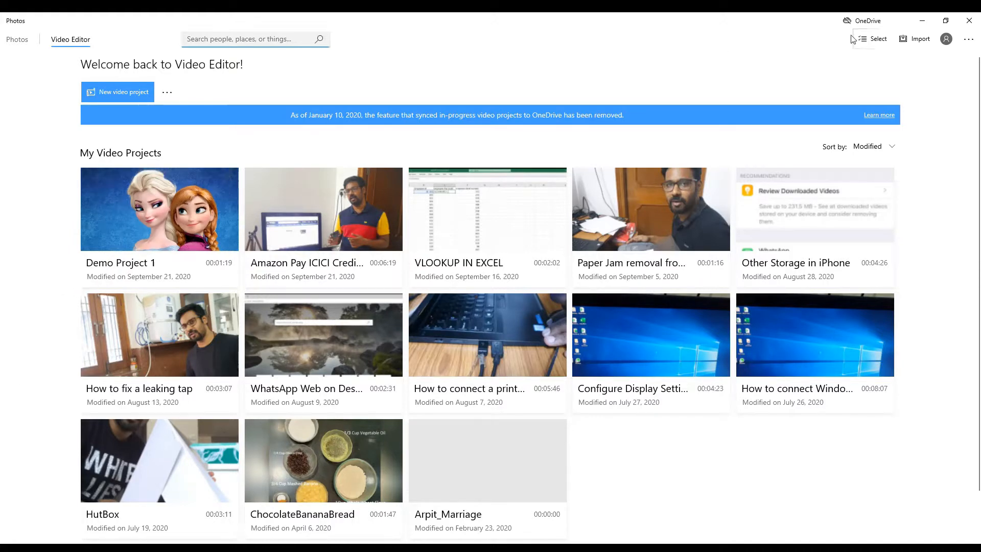
Step: Close the open Photos window and launch Video Editor through a Windows search for "video editor"
left_click(968, 22)
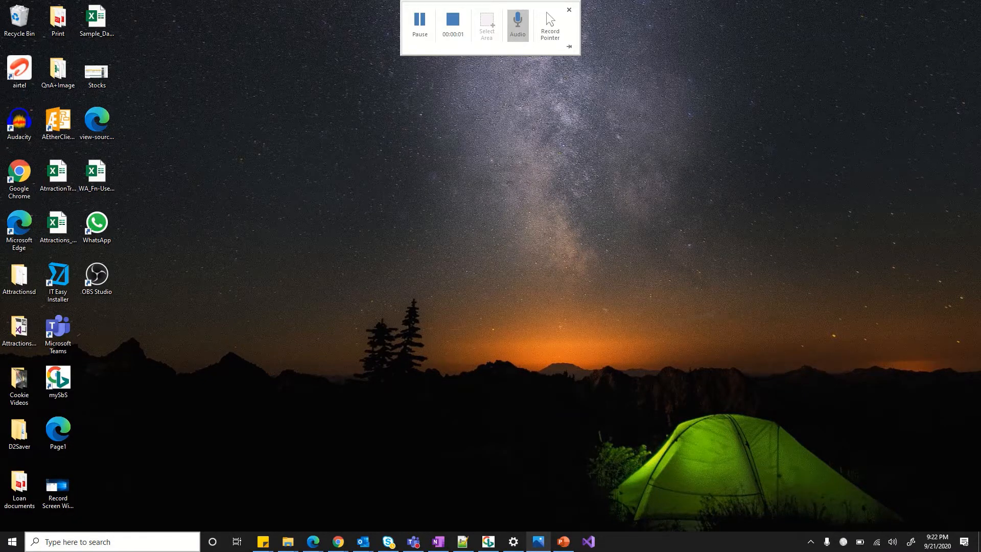
left_click(45, 542)
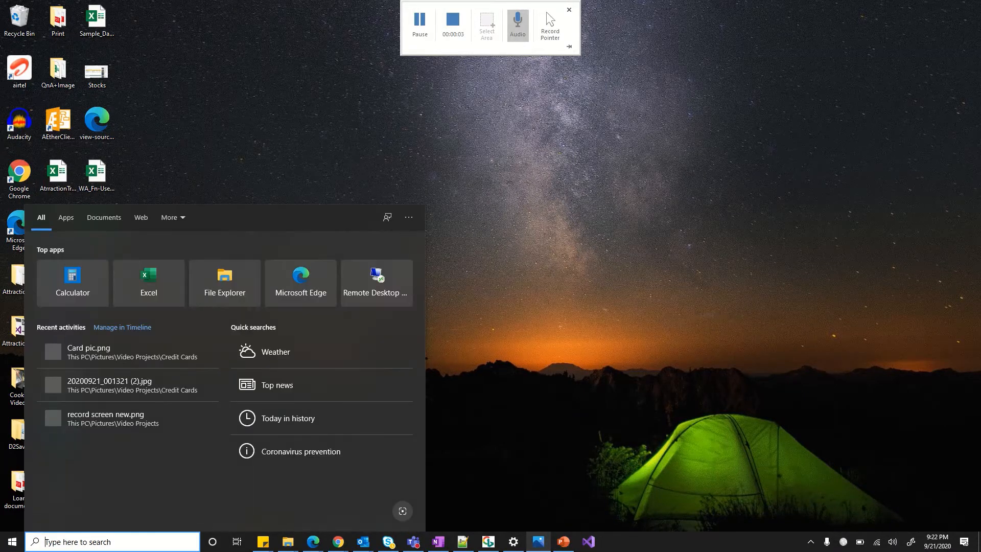
type("video editor")
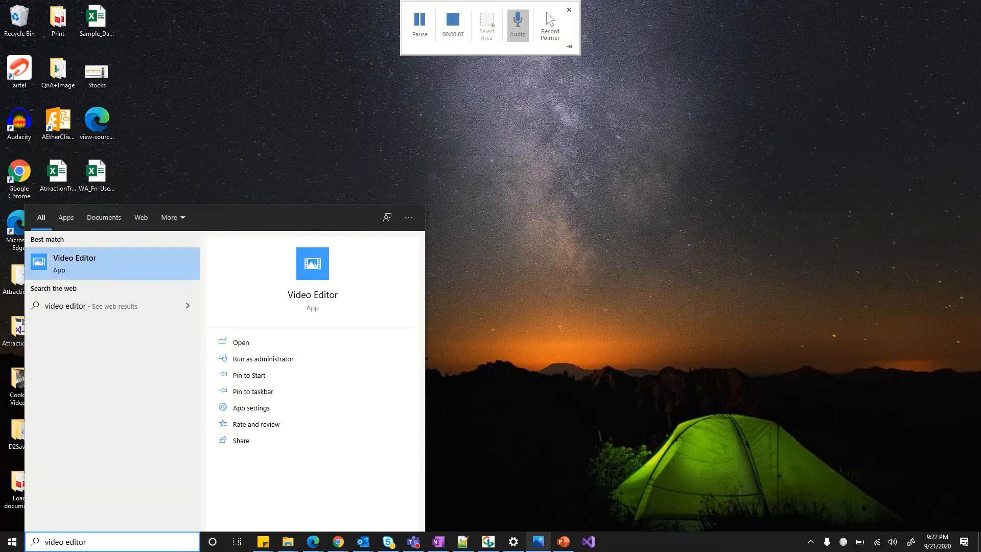
key("Return")
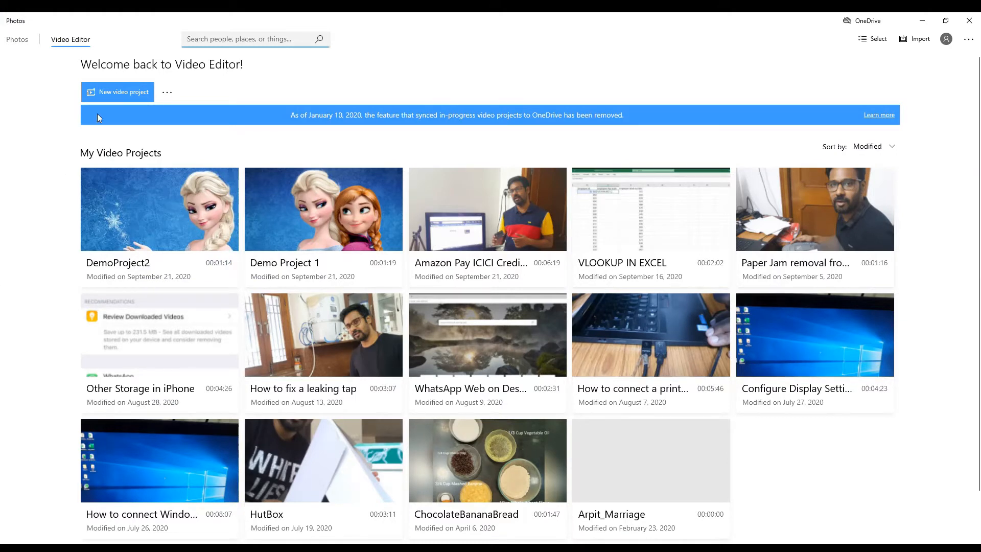
Step: Create a new video project named "Demo Project Flavoroso"
left_click(104, 97)
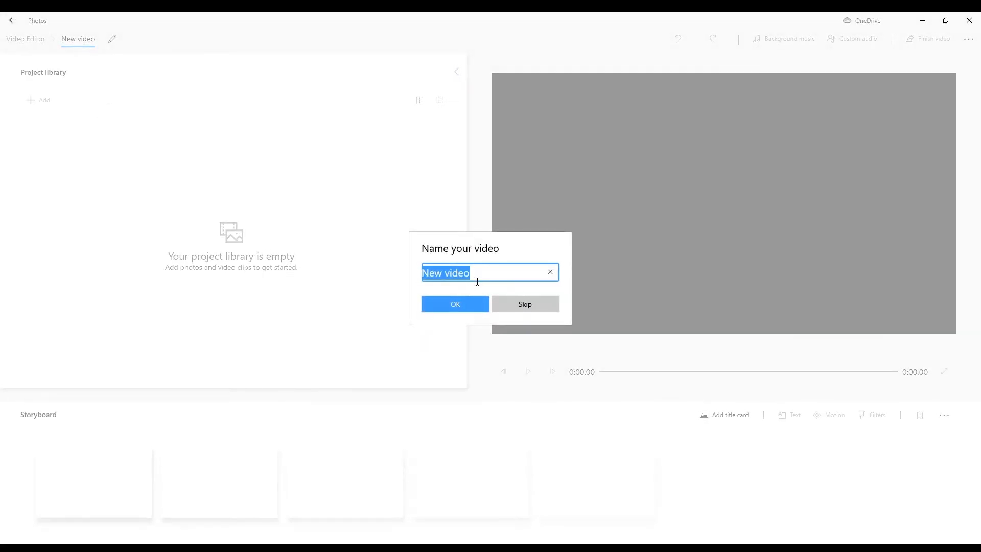
type("Demo Pr")
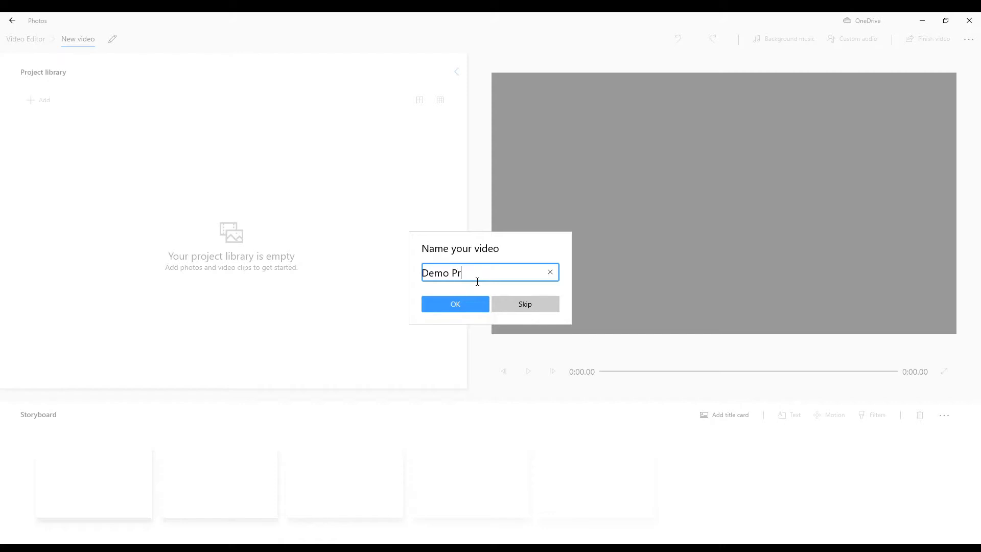
type("oject Flavoroso")
left_click(456, 300)
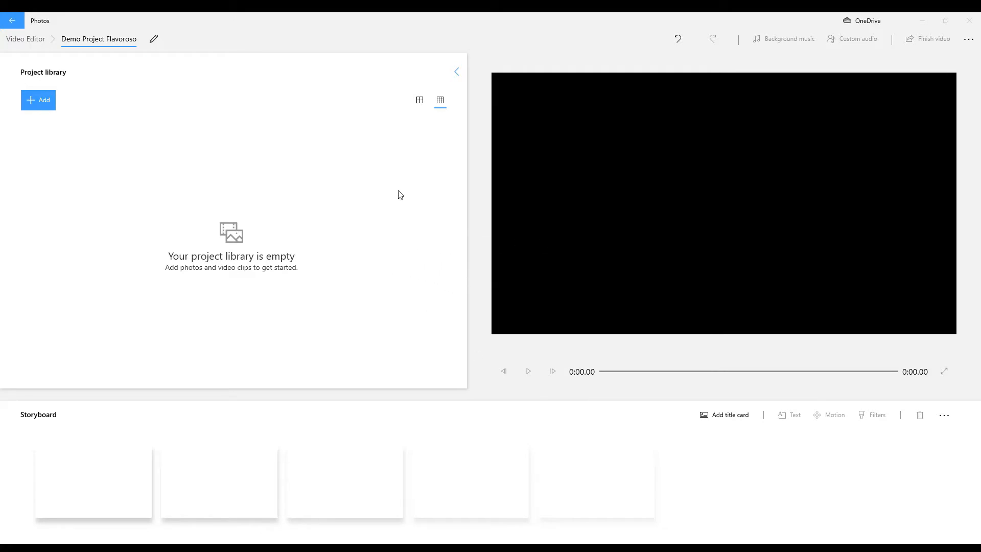
Step: Import the project media and place everything except the Flavoroso logo and the ingredients video in the storyboard
left_click(889, 527)
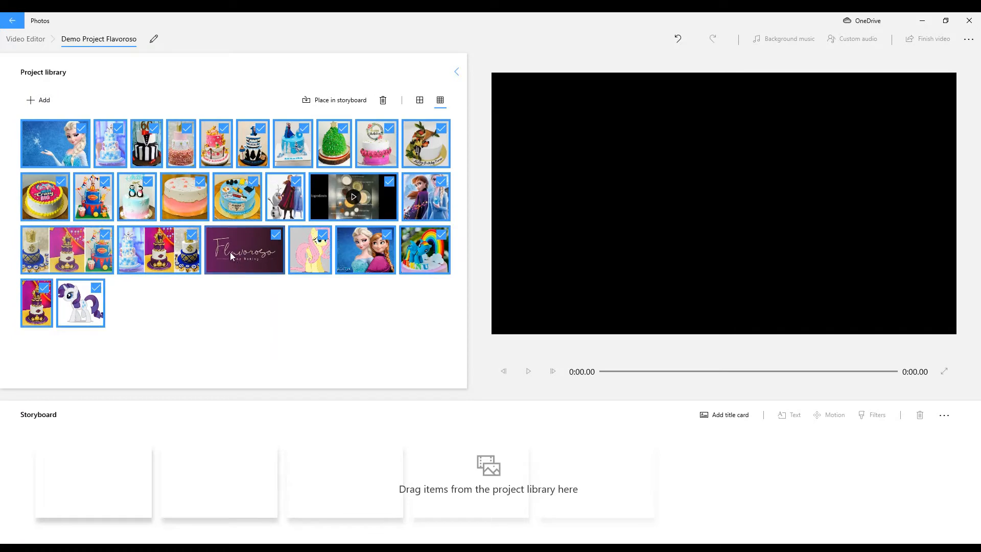
left_click(272, 238)
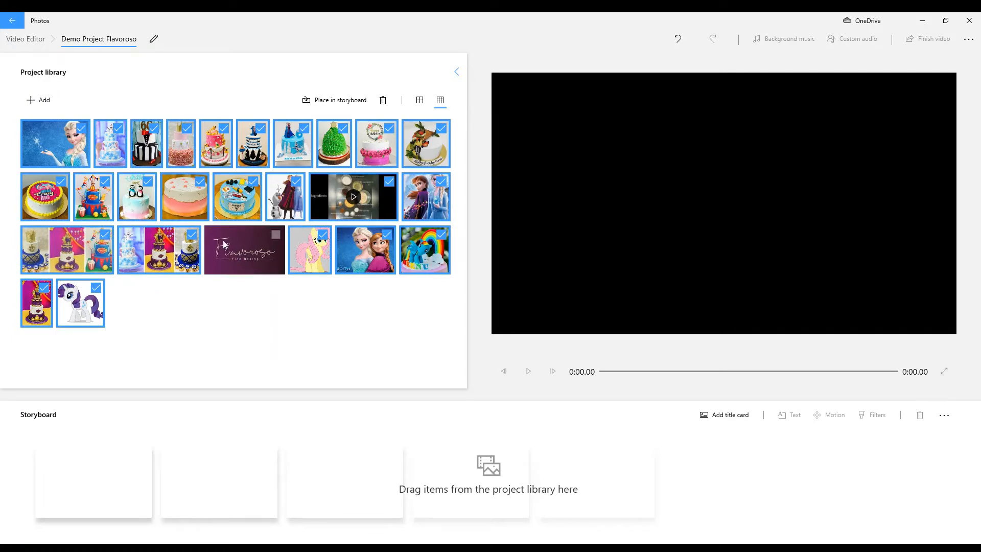
left_click(386, 184)
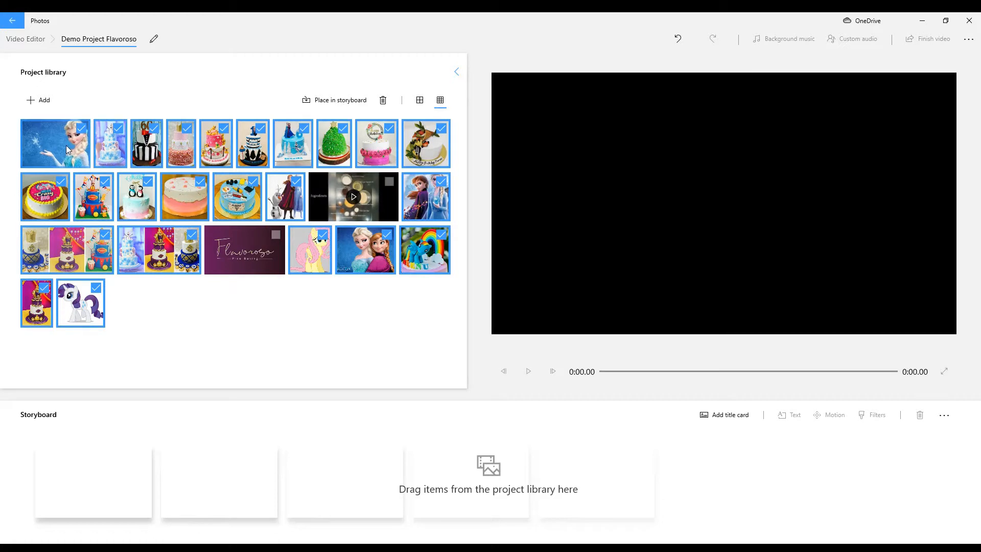
left_click_drag(66, 145, 96, 501)
left_click_drag(501, 454, 480, 432)
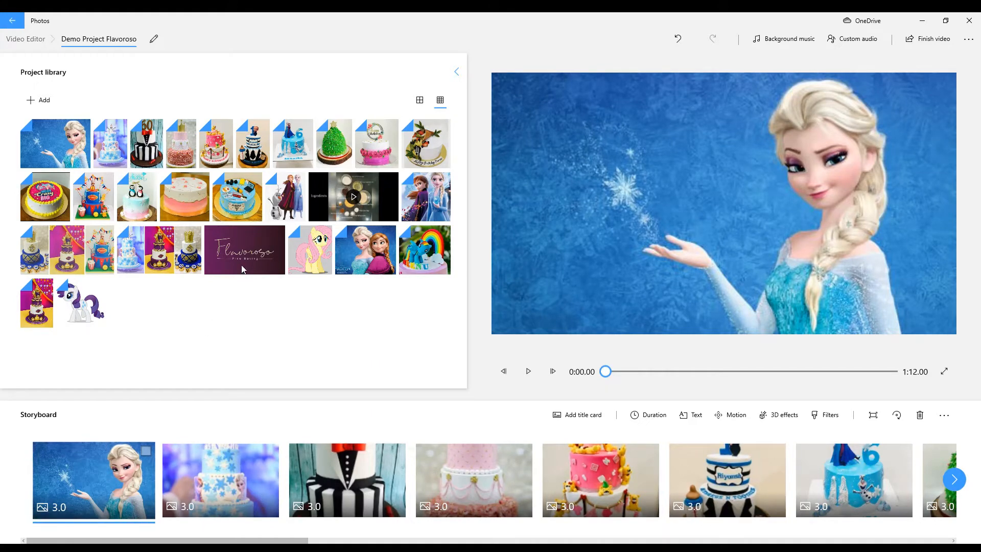
Step: Place the Flavoroso logo at the start of the storyboard and the ingredients video just before the "Dream Crazy Big" cake
left_click_drag(253, 261, 46, 493)
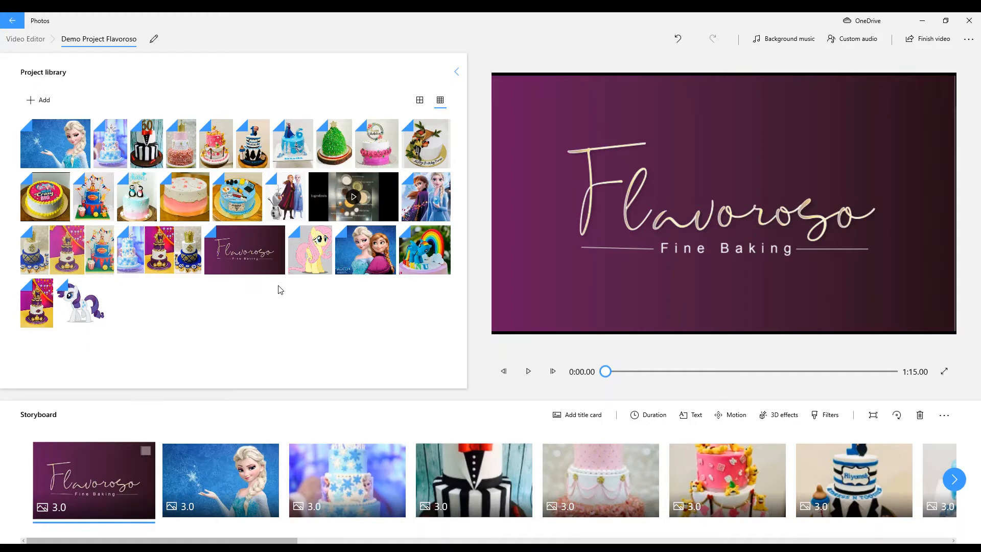
left_click_drag(333, 198, 716, 497)
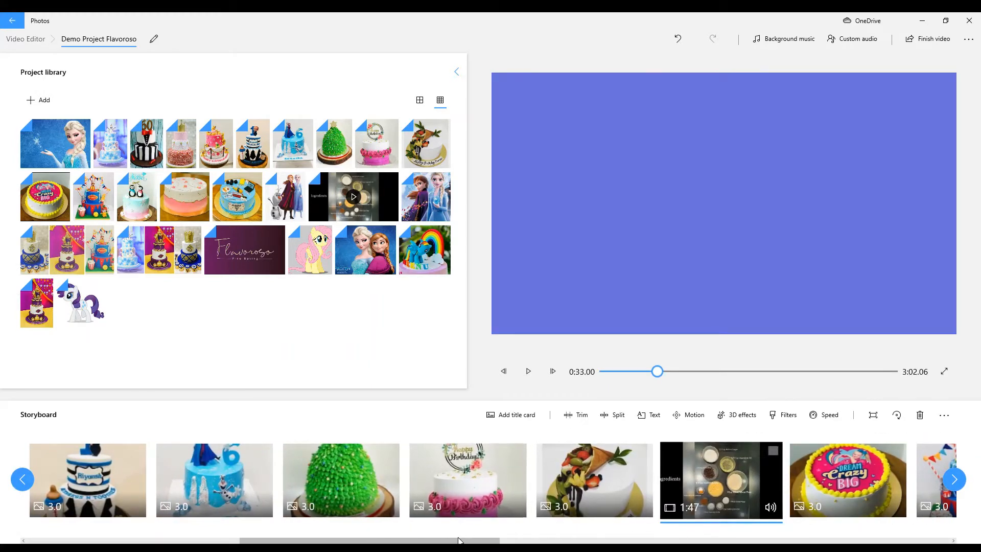
Step: Set the duration of the opening Flavoroso logo clip to 5 sec
left_click(80, 542)
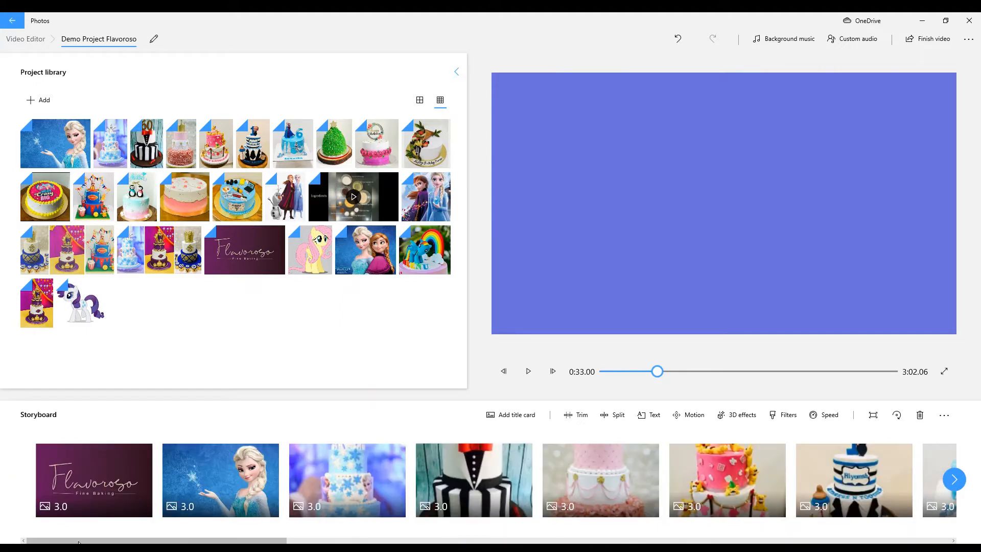
left_click(99, 482)
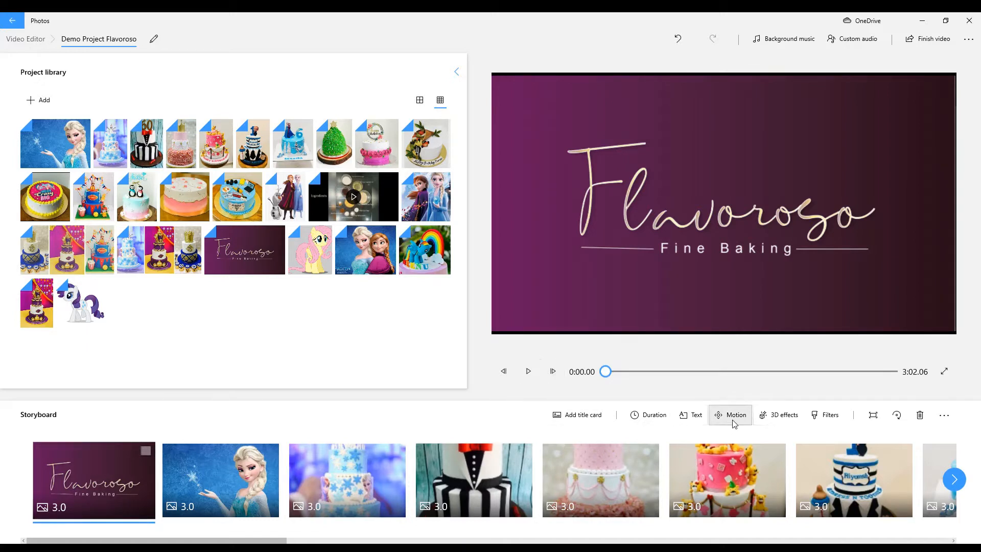
left_click(663, 415)
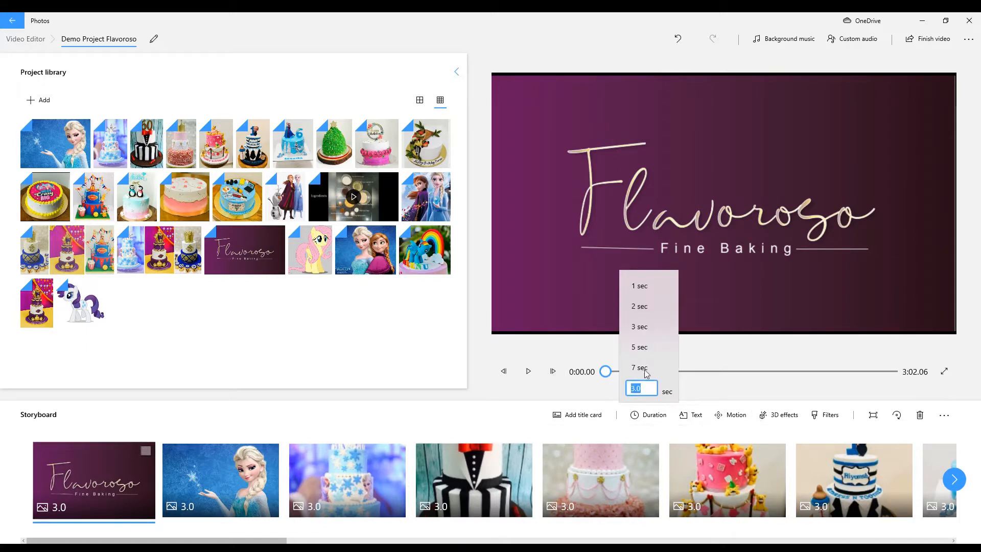
left_click(644, 347)
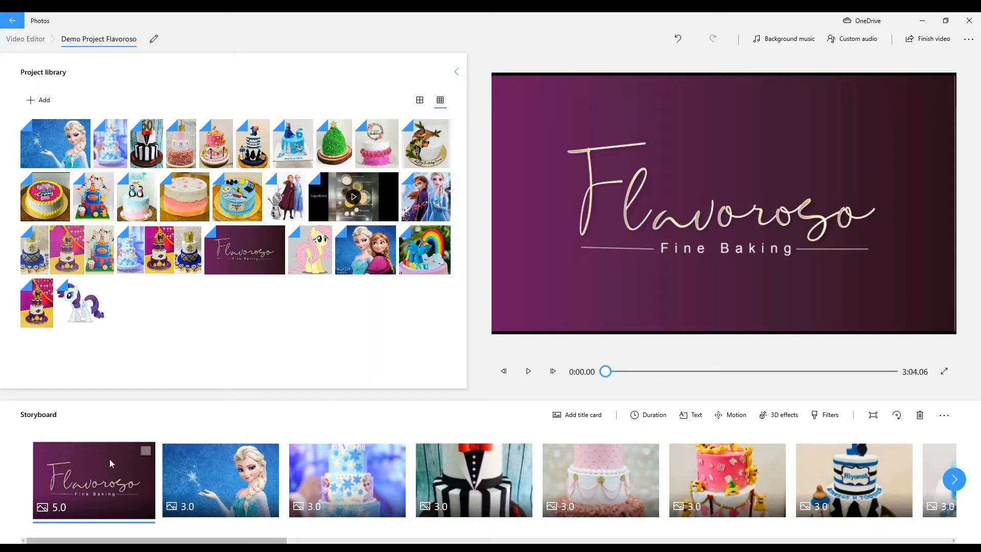
Step: Add the Happy Beat background music at about a quarter of full volume and preview the start of the video
left_click(784, 38)
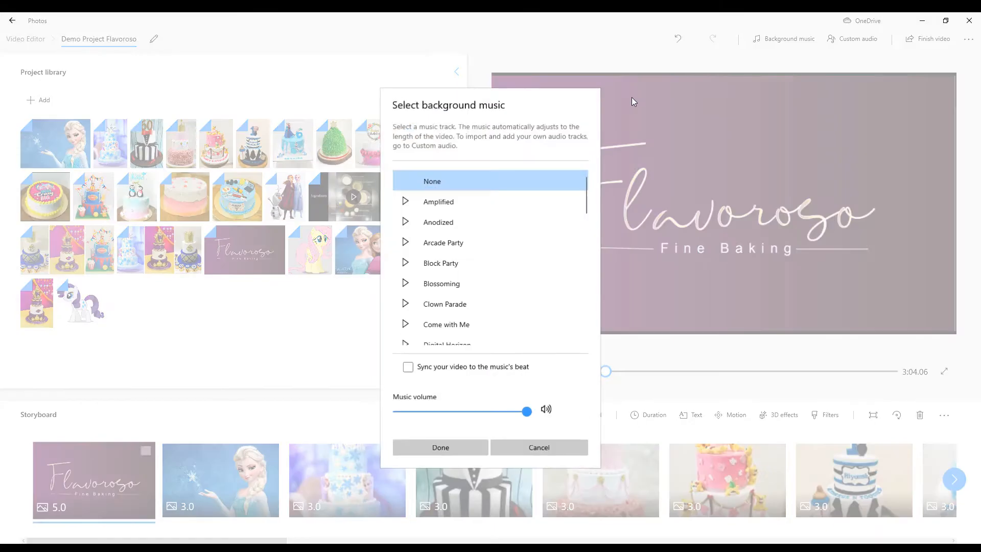
scroll(494, 312, "down", 5)
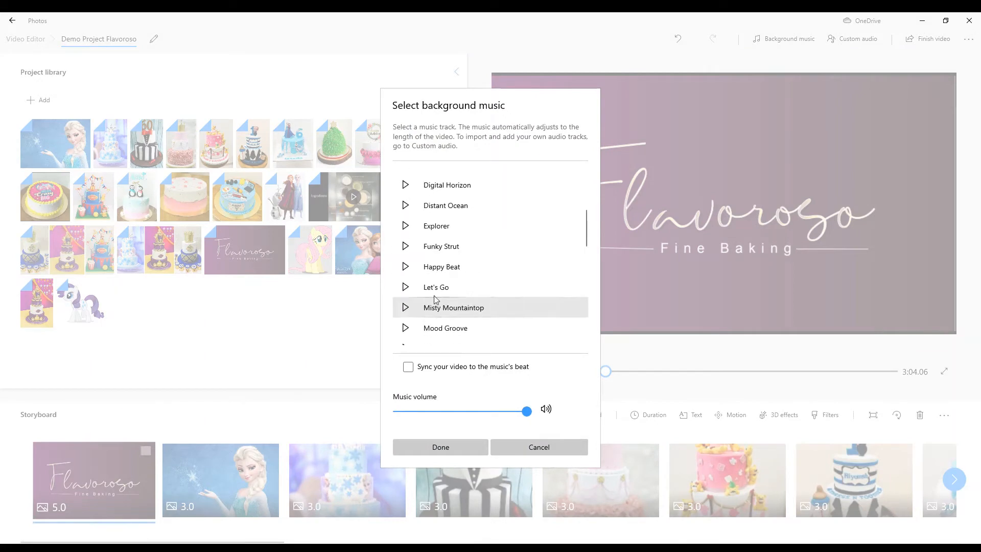
left_click(404, 266)
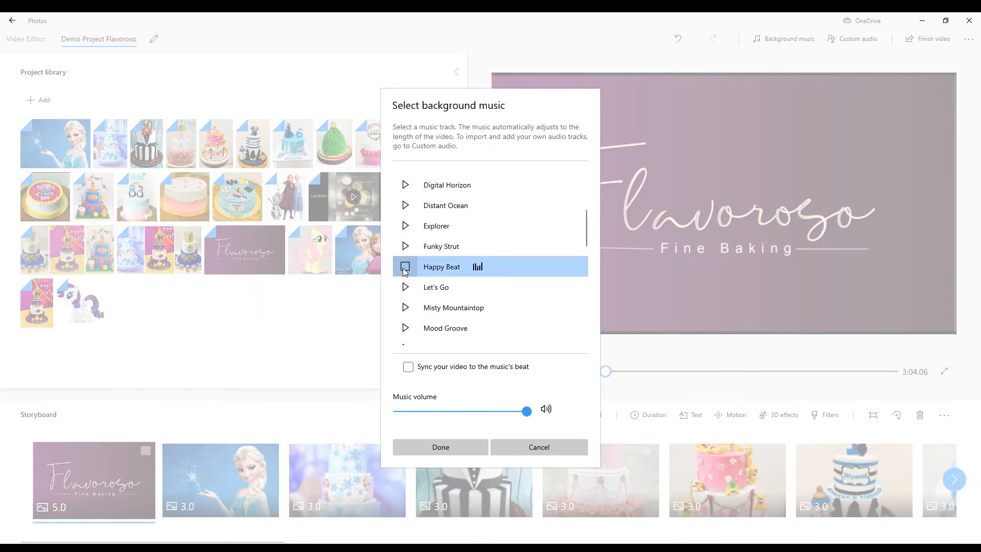
left_click_drag(466, 411, 415, 415)
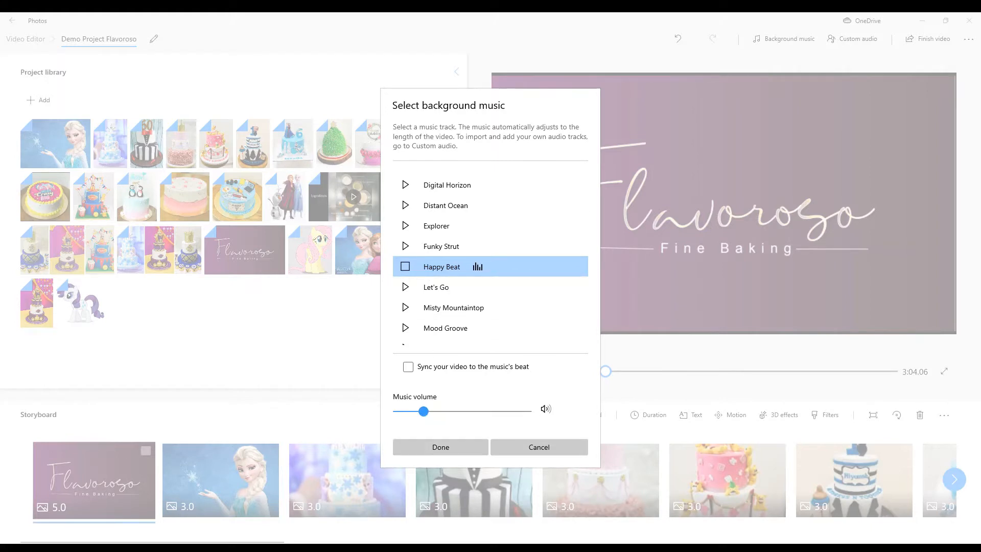
left_click(440, 451)
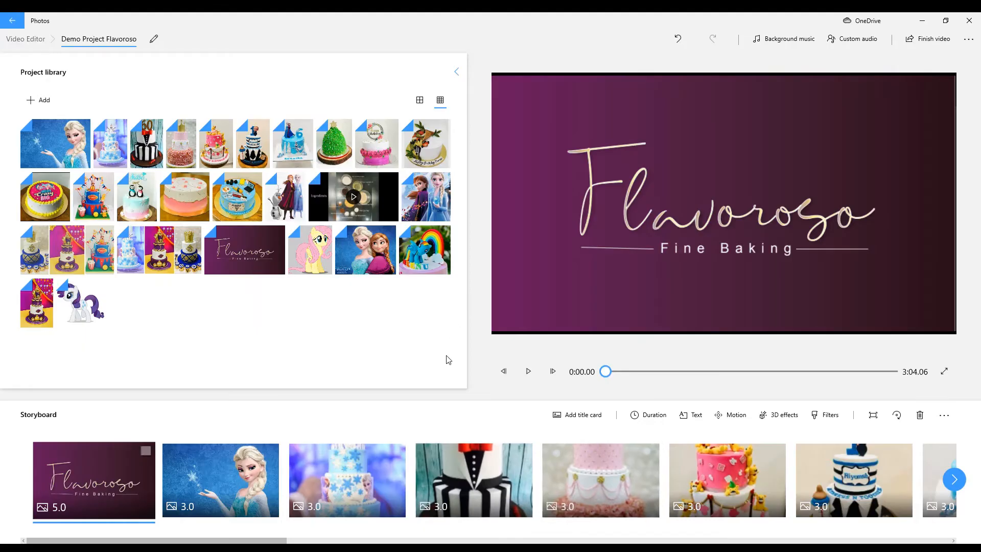
left_click(521, 376)
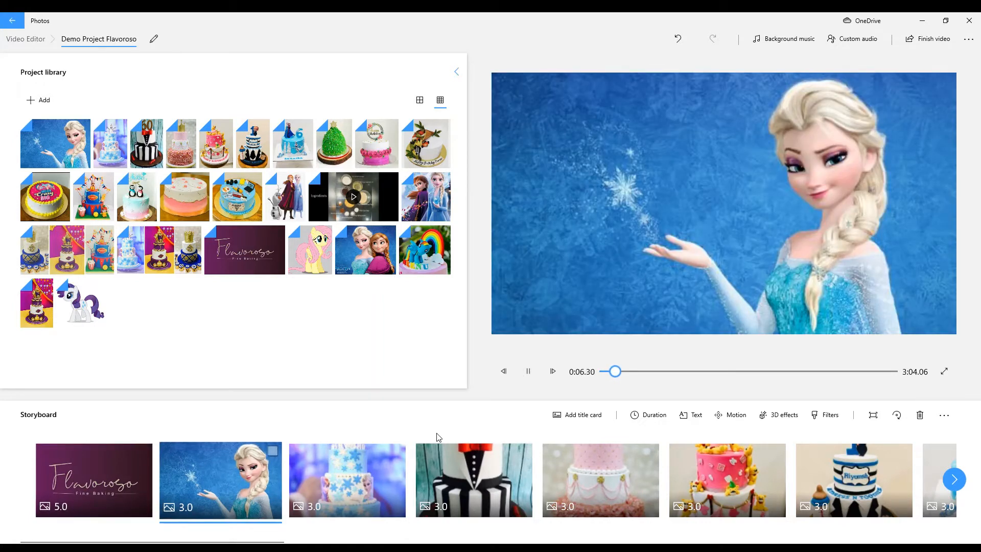
left_click(530, 376)
Step: Apply the Autumn leaves 3D effect to the Elsa image following the logo and preview the result
left_click(239, 499)
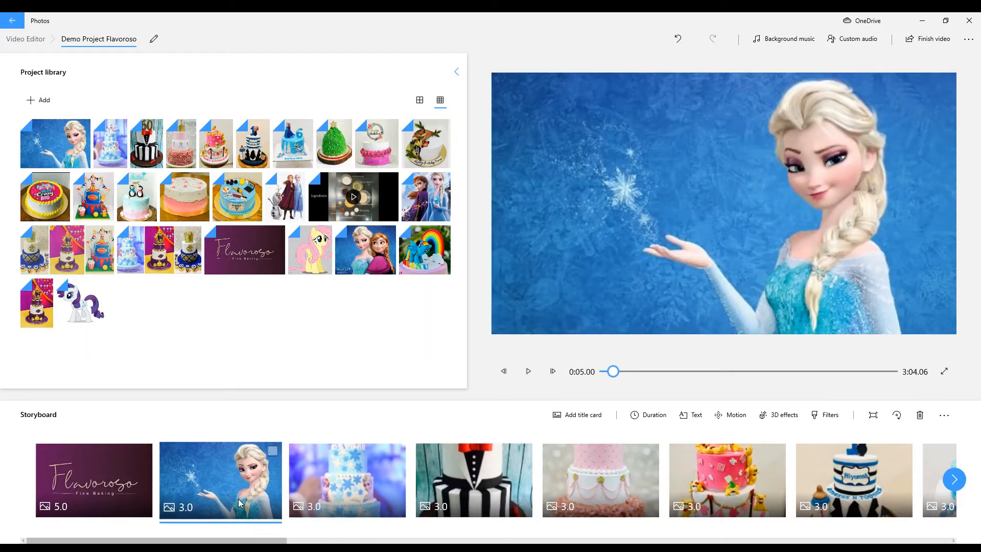
left_click(776, 416)
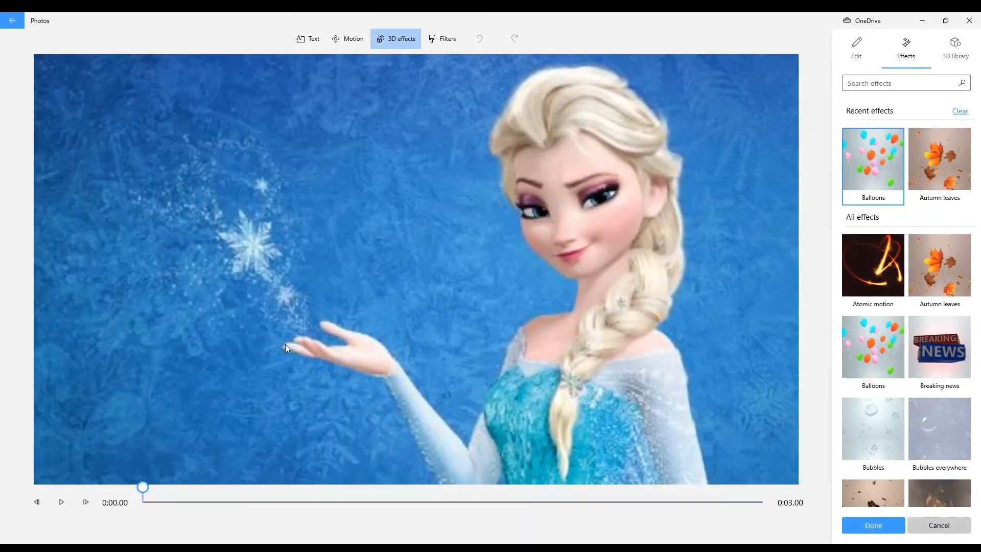
left_click(939, 194)
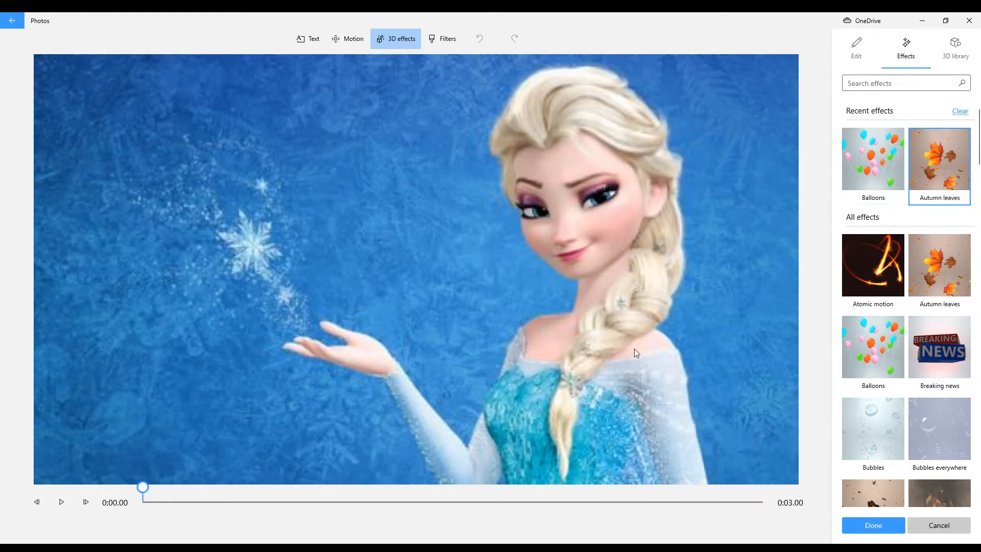
left_click(857, 526)
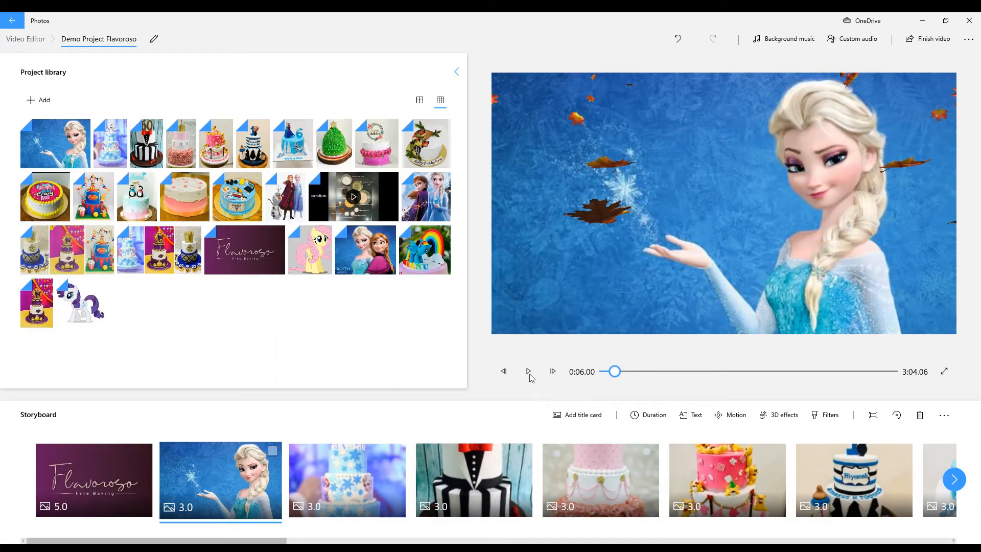
left_click(530, 373)
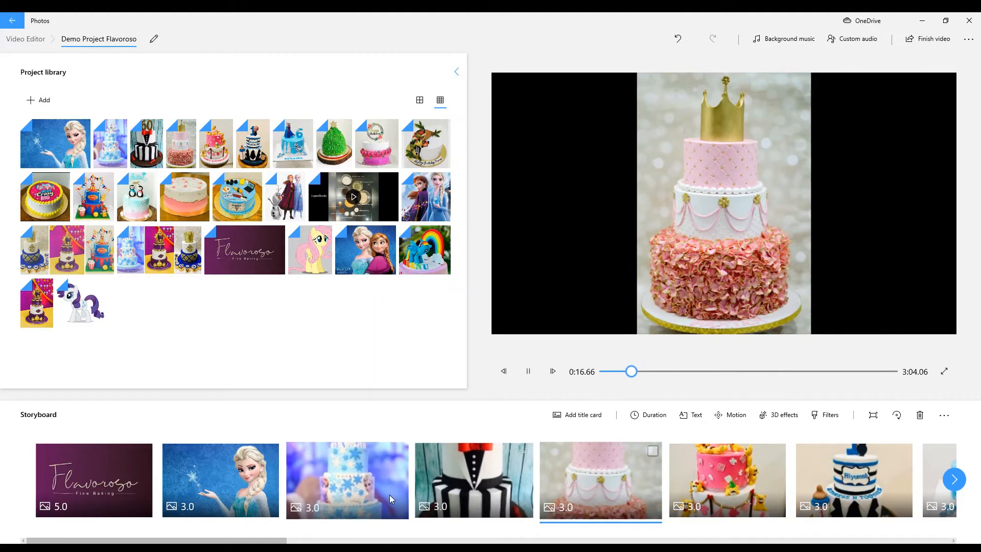
Step: Apply the Energy filter to the penguin baby shower cake clip in the storyboard
left_click_drag(266, 540, 463, 540)
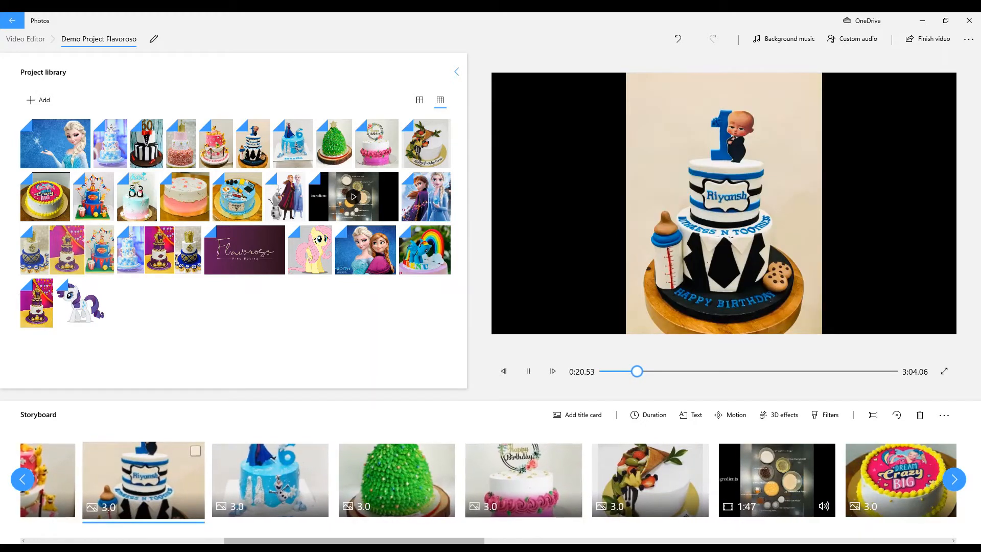
scroll(694, 497, "down", 4)
left_click(693, 496)
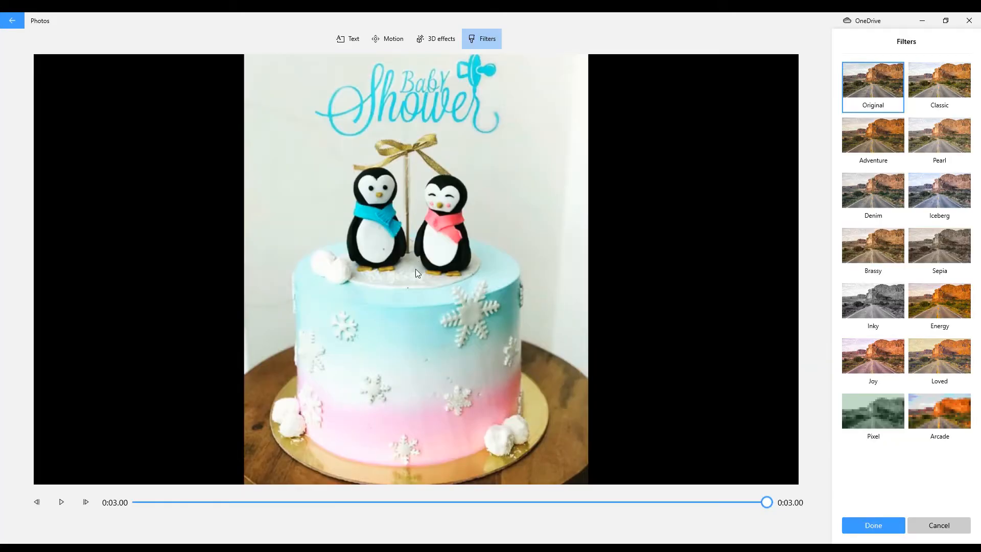
left_click(944, 312)
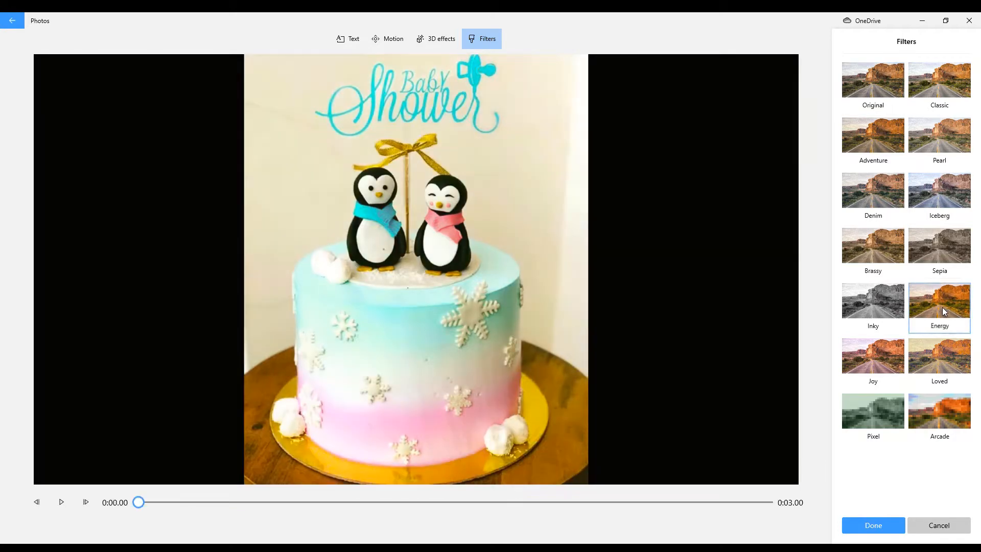
left_click(858, 531)
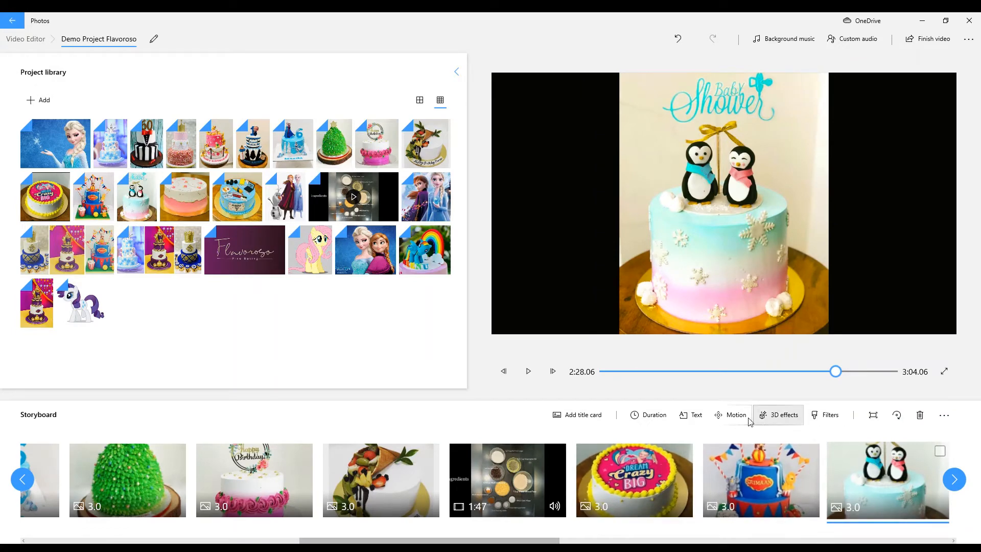
Step: Apply the Zoom out center motion to the circus-themed cake clip after trying several other motion styles
left_click(761, 480)
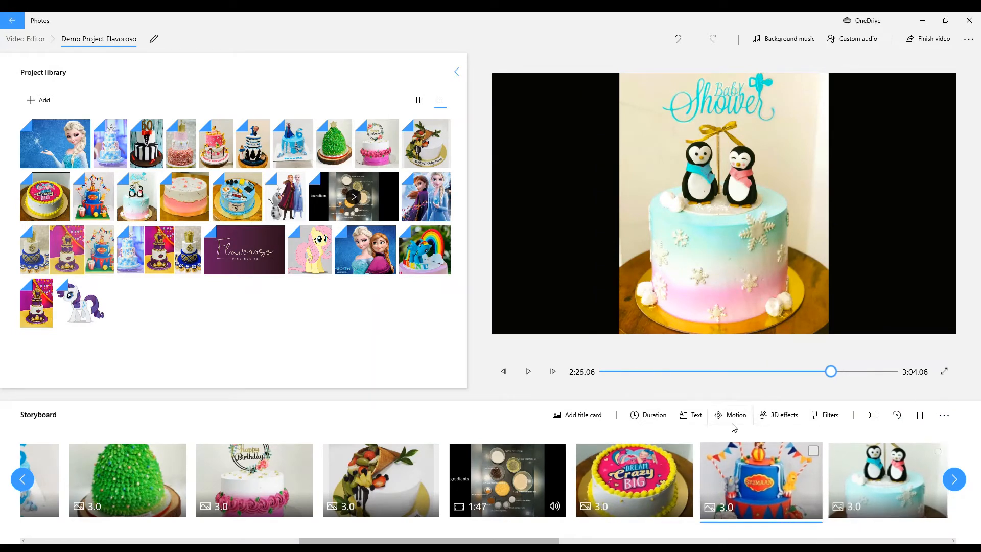
left_click(730, 415)
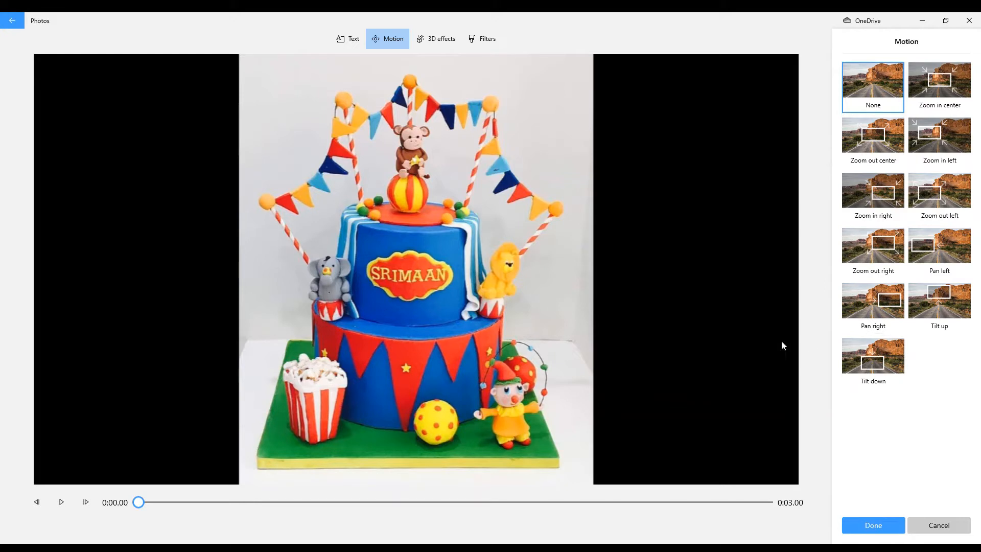
left_click(939, 299)
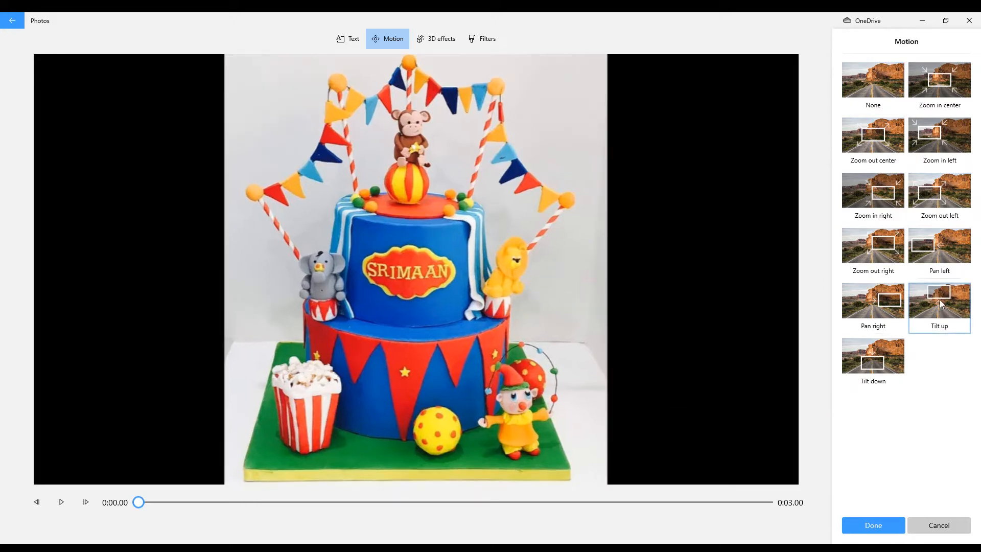
left_click(872, 316)
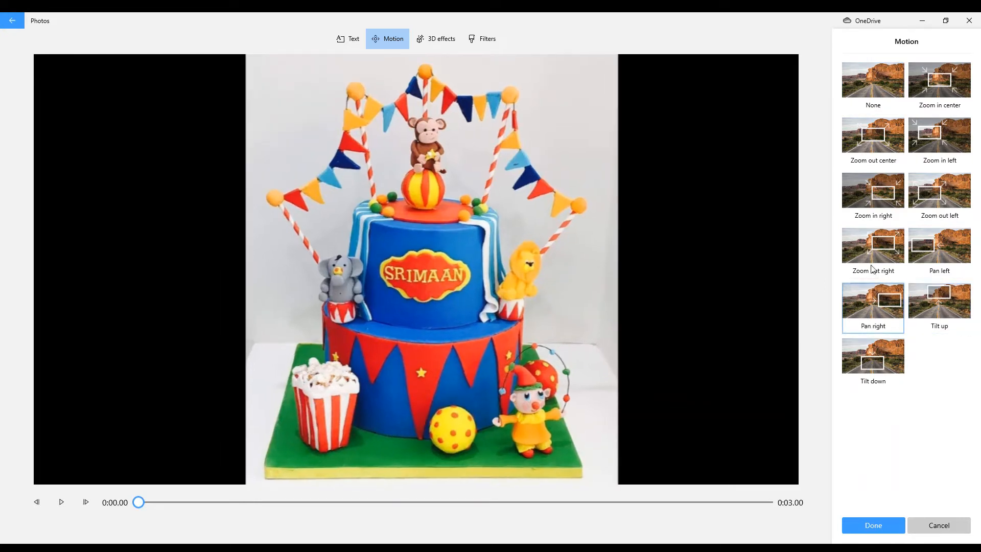
left_click(871, 251)
left_click(873, 197)
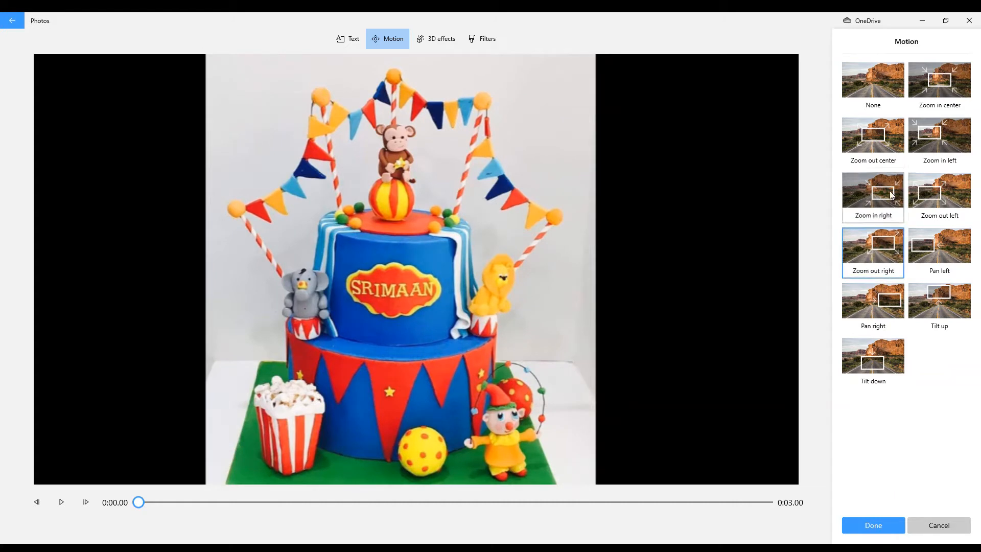
left_click(862, 143)
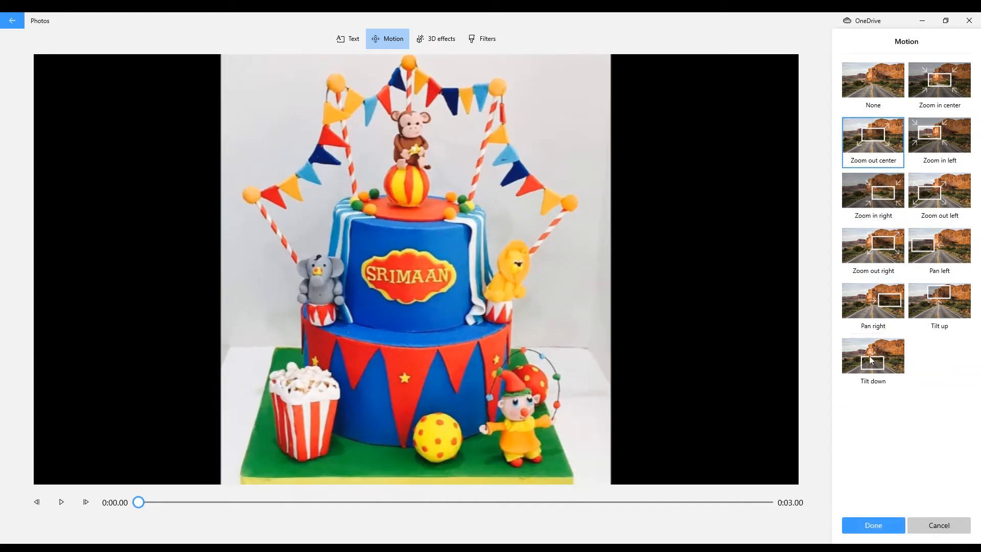
left_click(868, 530)
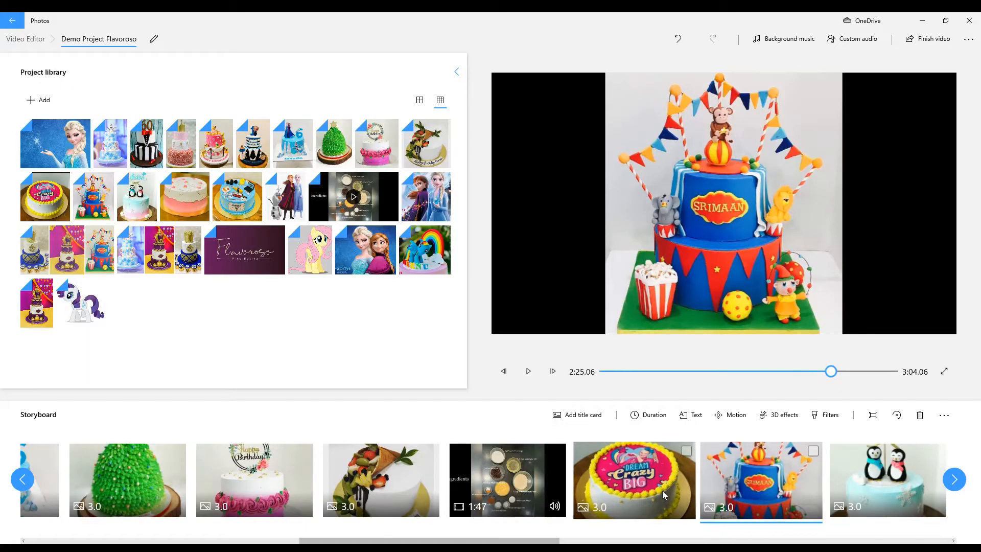
Step: View the custom audio page without adding a file, and set the project's background music to the Explorer track
left_click(842, 42)
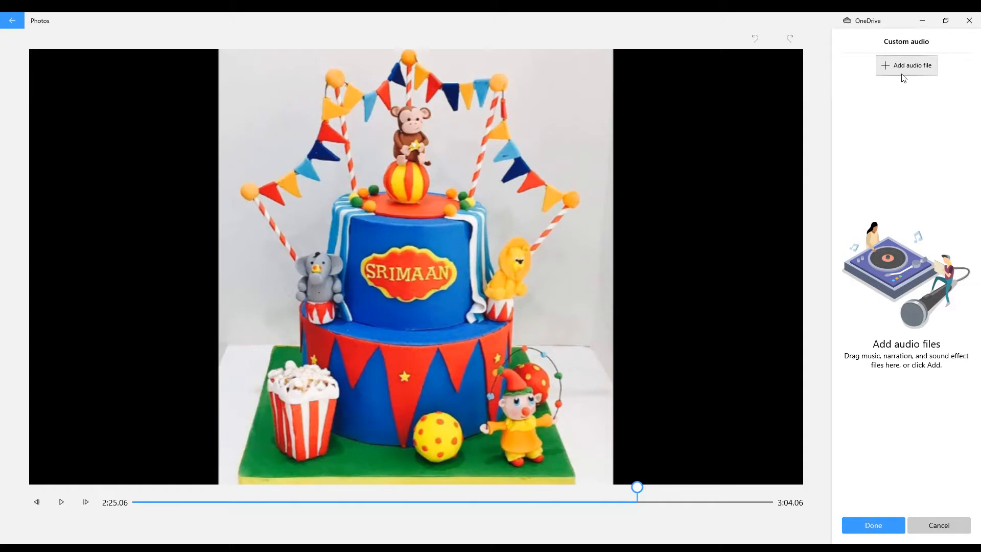
left_click(873, 525)
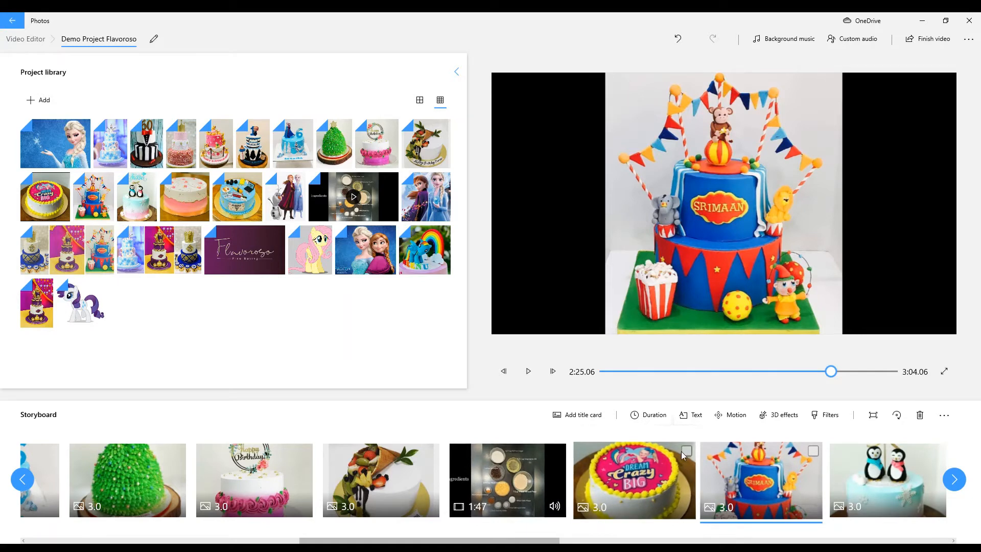
left_click(559, 453)
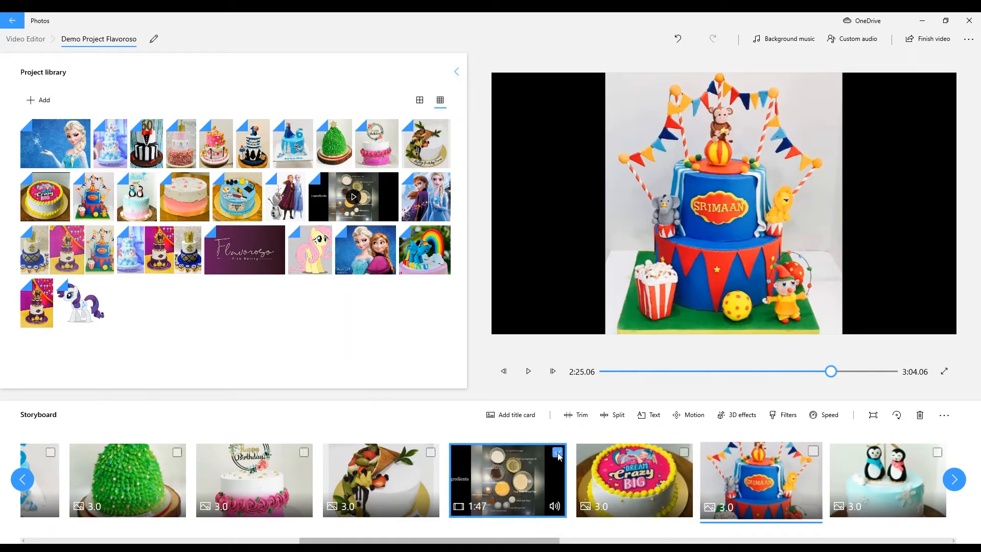
left_click(776, 39)
left_click(408, 320)
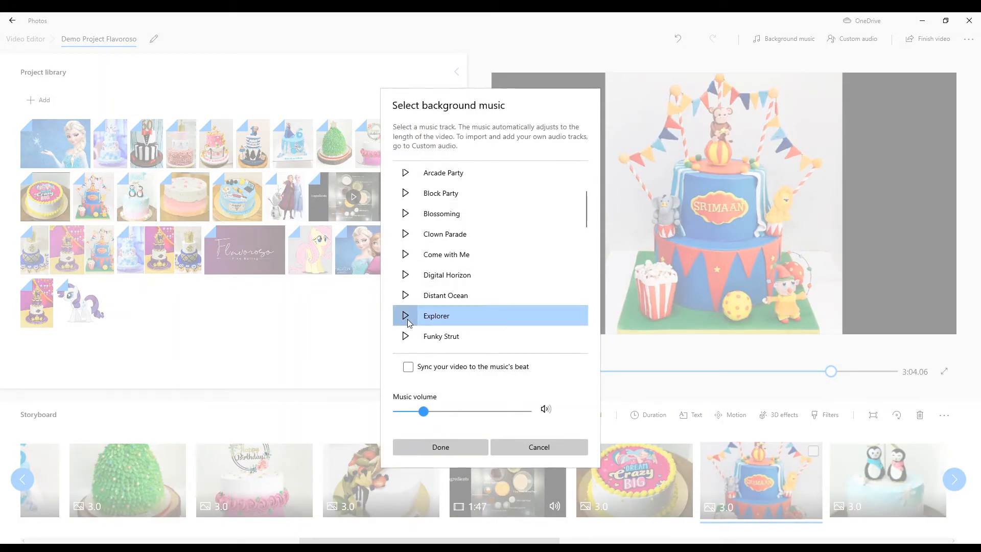
left_click(441, 453)
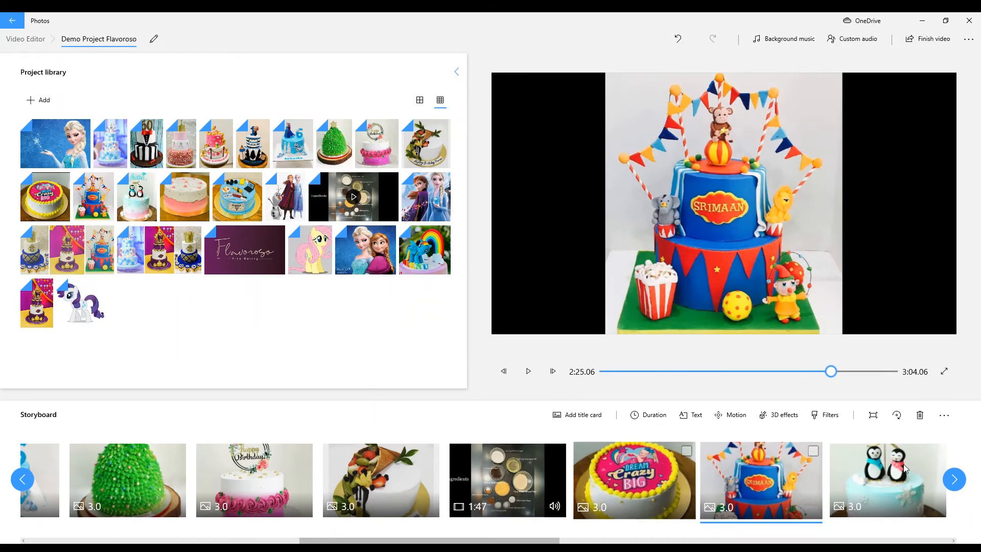
Step: Move the Happy Birthday cake photo after the recipe video and split that video at about 0:54.97
left_click_drag(349, 478, 553, 479)
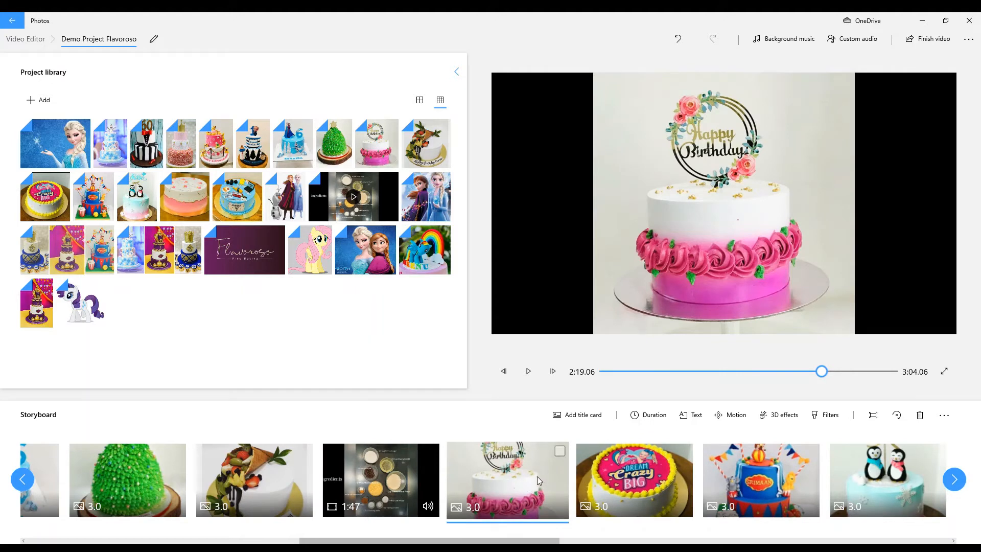
left_click(385, 482)
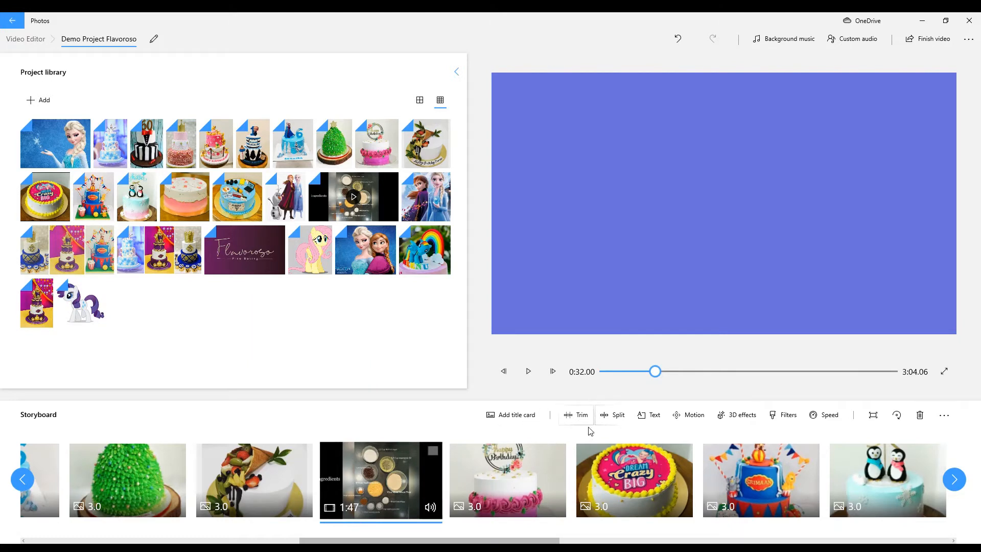
left_click(607, 417)
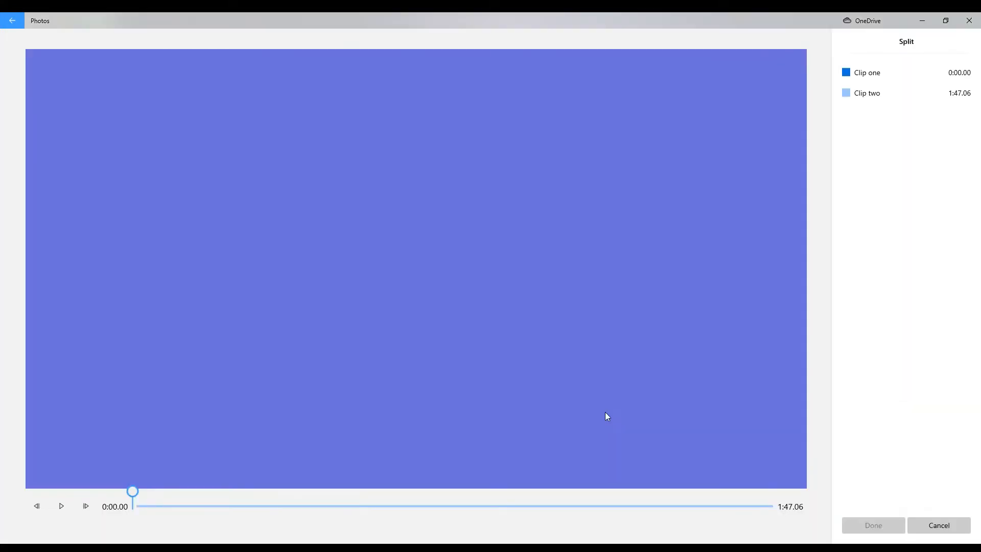
left_click(71, 509)
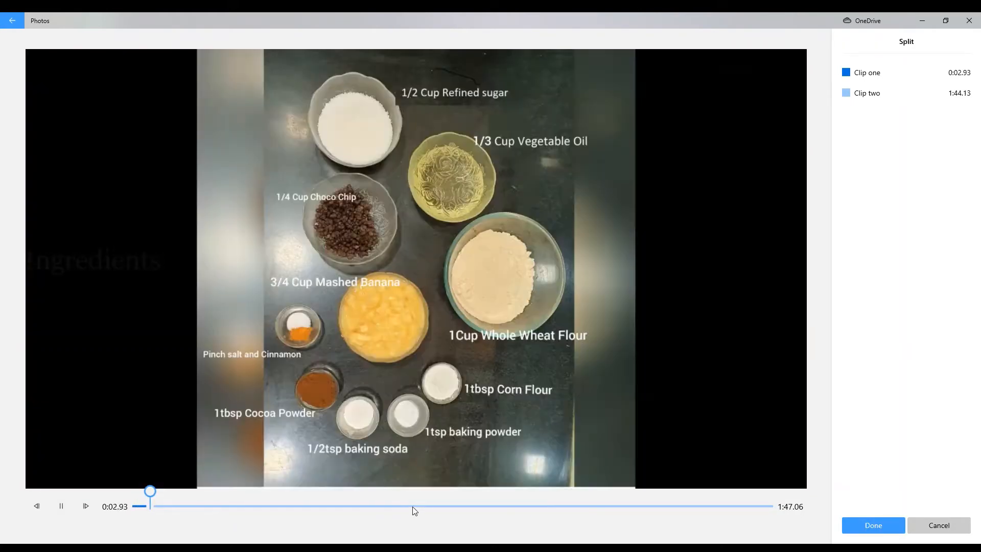
left_click(414, 507)
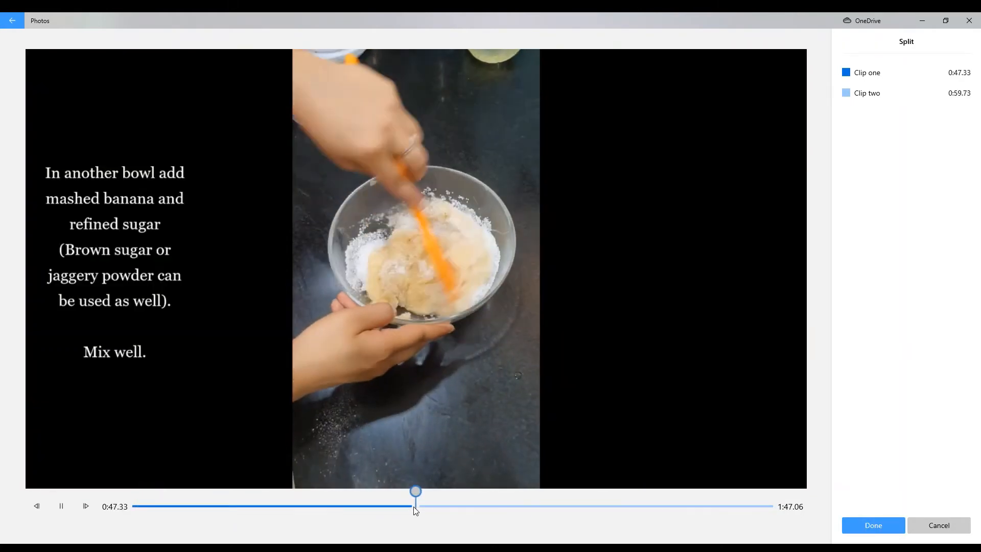
left_click(435, 506)
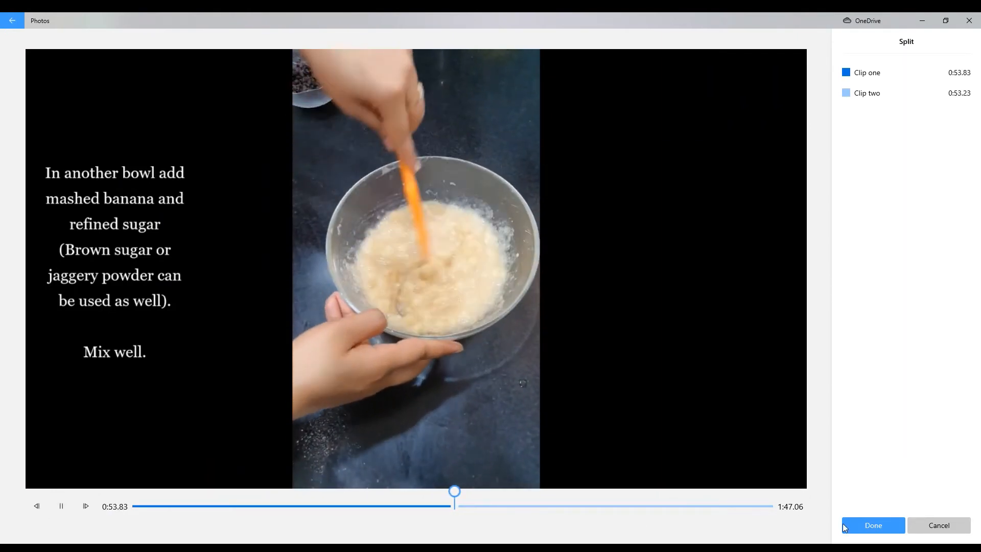
left_click(61, 508)
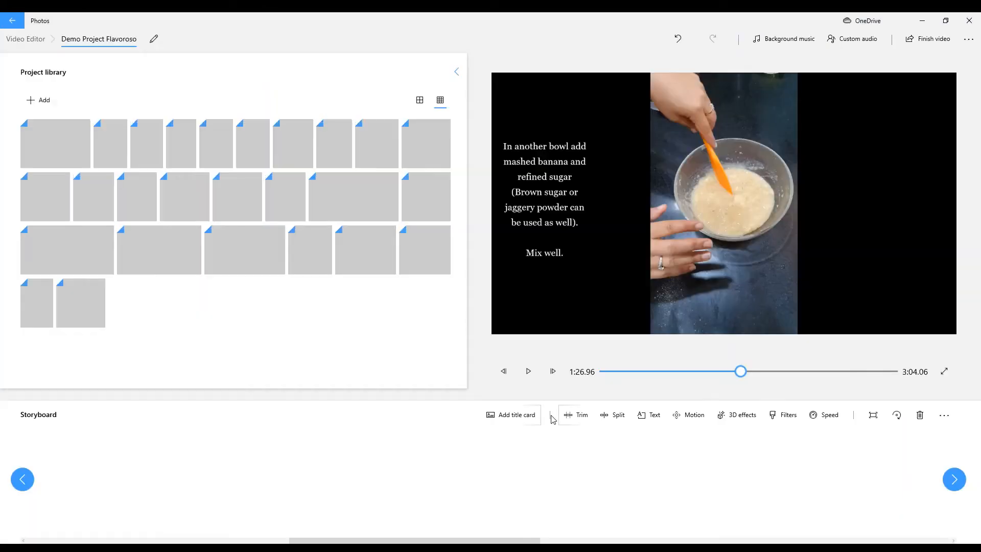
Step: Trim the opening title off the first half of the recipe video, starting it at 0:03.76, and preview the result
left_click(422, 470)
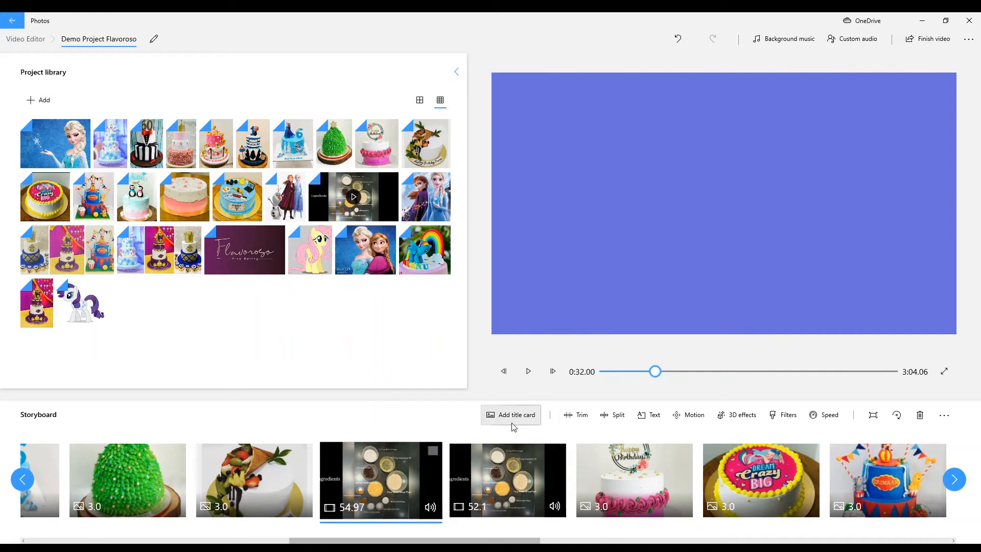
left_click(576, 414)
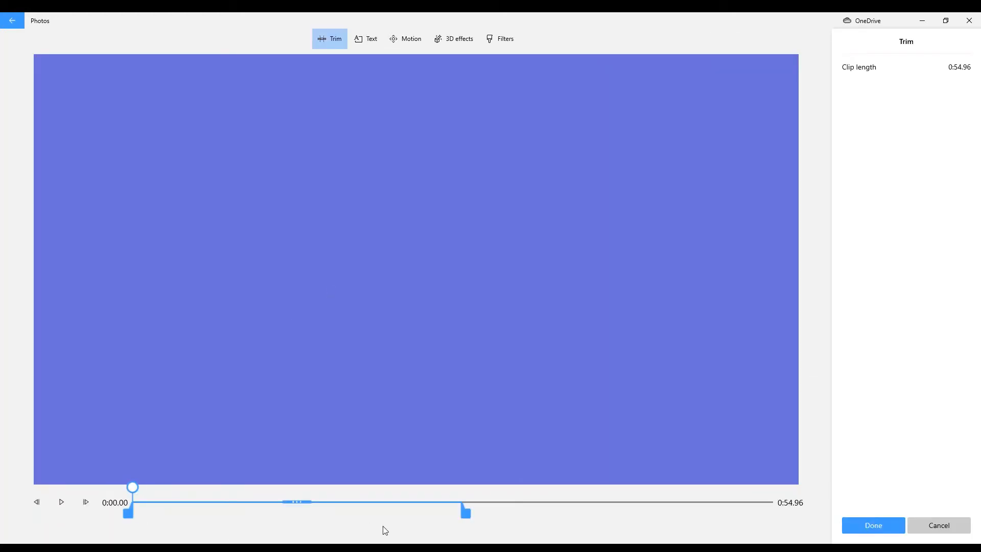
left_click(61, 503)
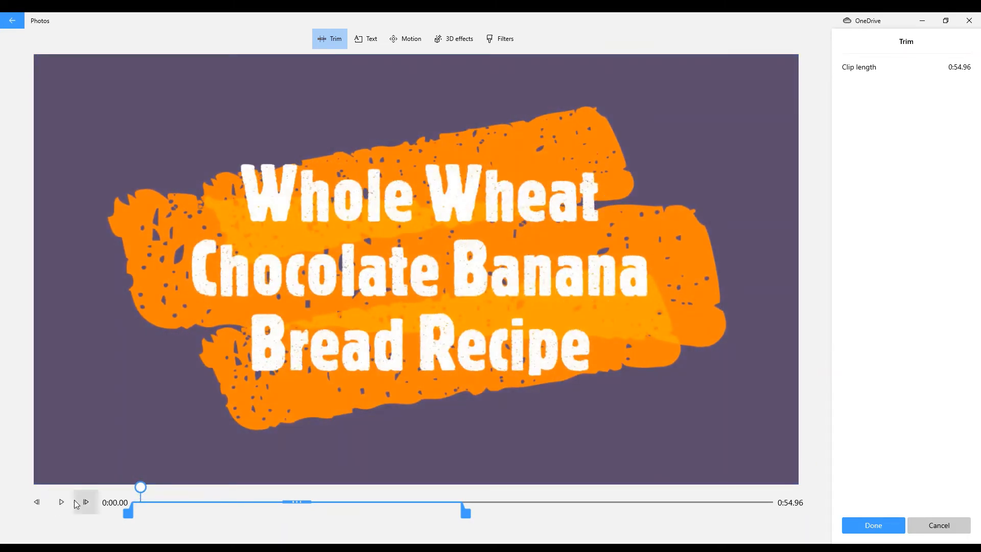
left_click_drag(130, 513, 150, 514)
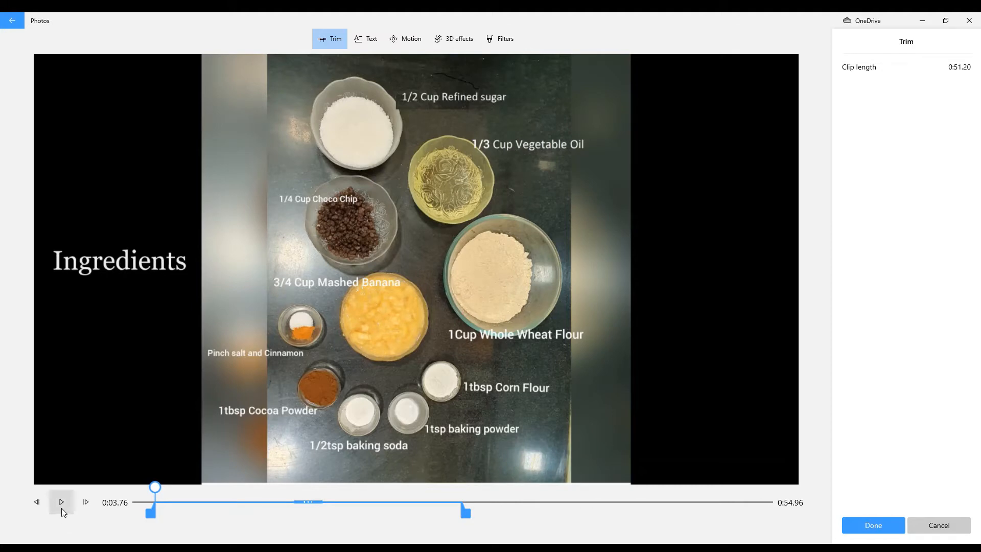
left_click(870, 522)
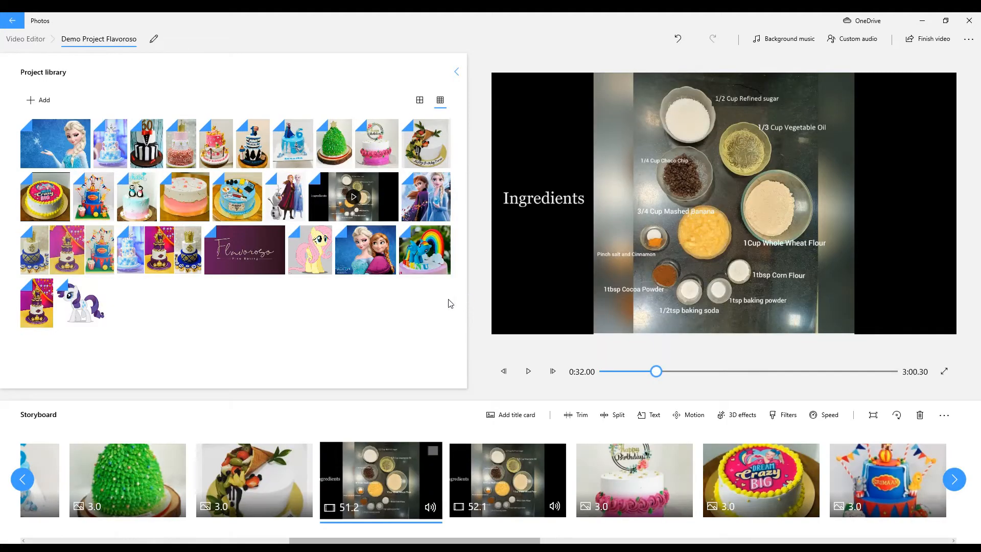
left_click(519, 495)
left_click(375, 488)
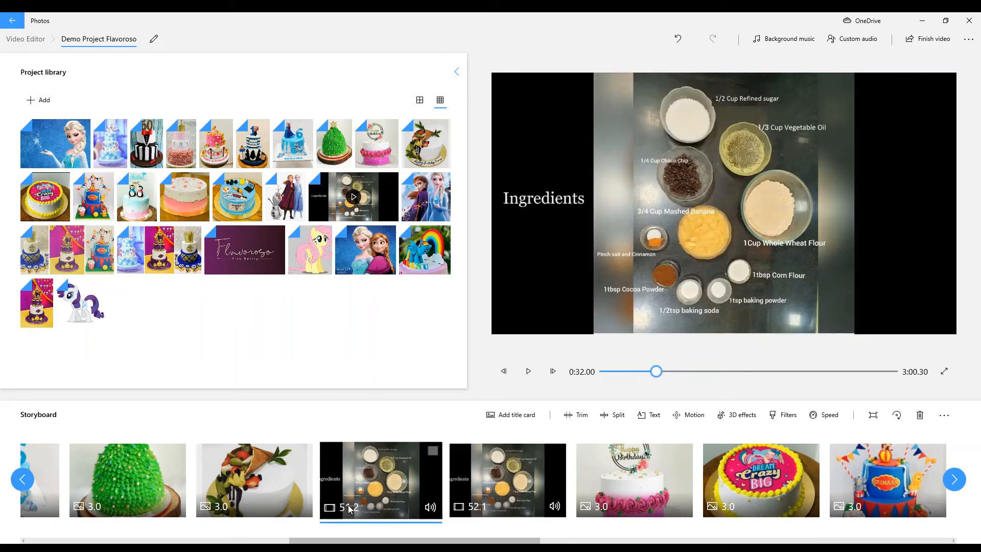
left_click(528, 374)
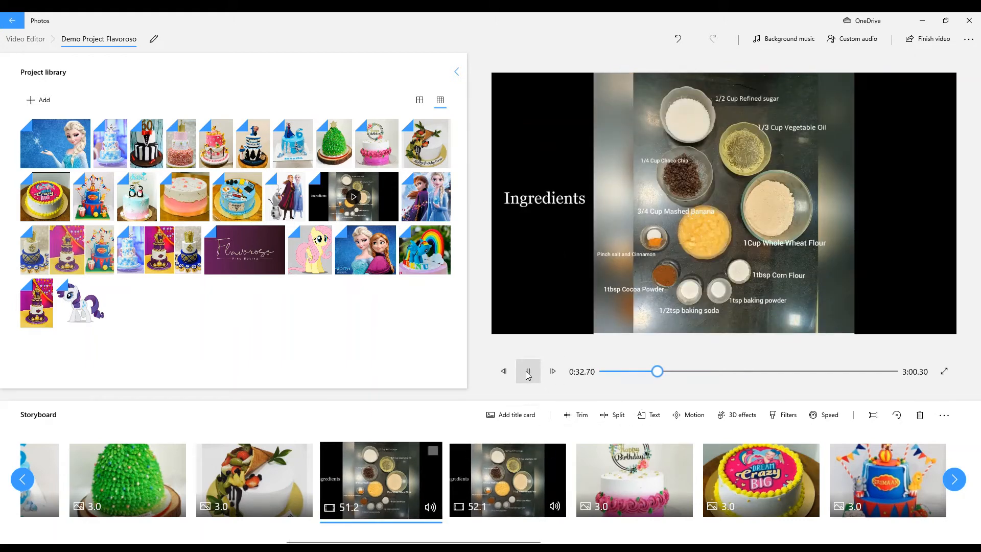
left_click(528, 375)
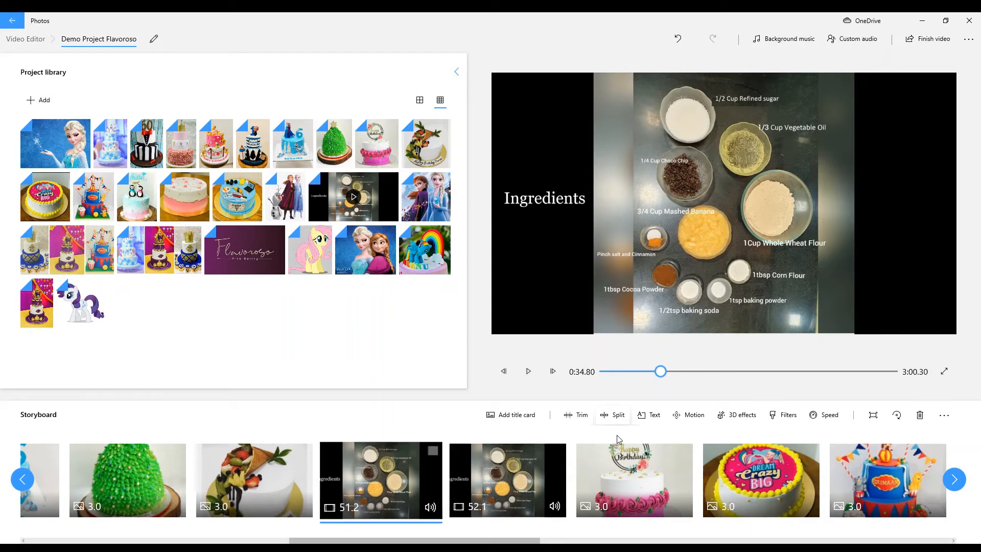
Step: Add a title card before the first half of the recipe video with the text "Cake Recipe Video"
left_click(512, 415)
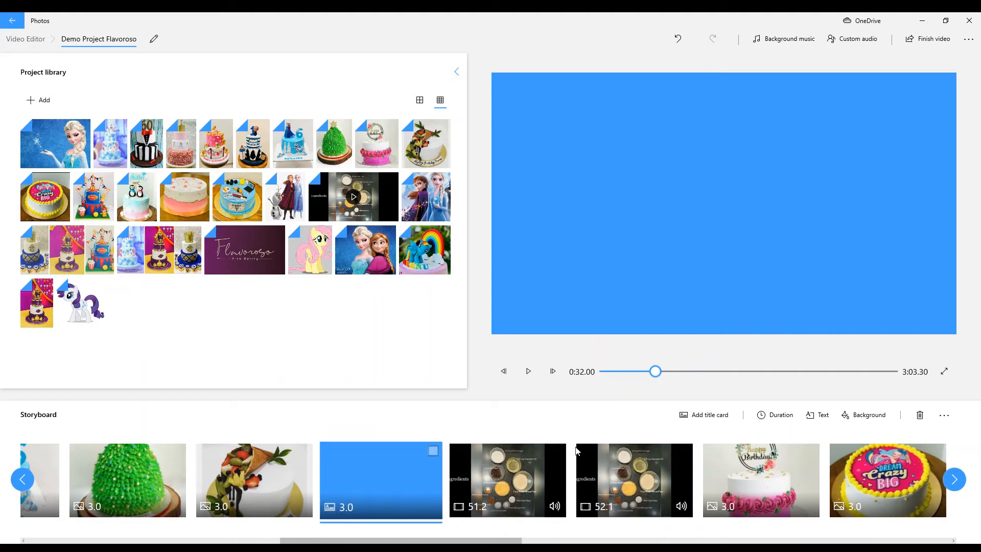
left_click(817, 414)
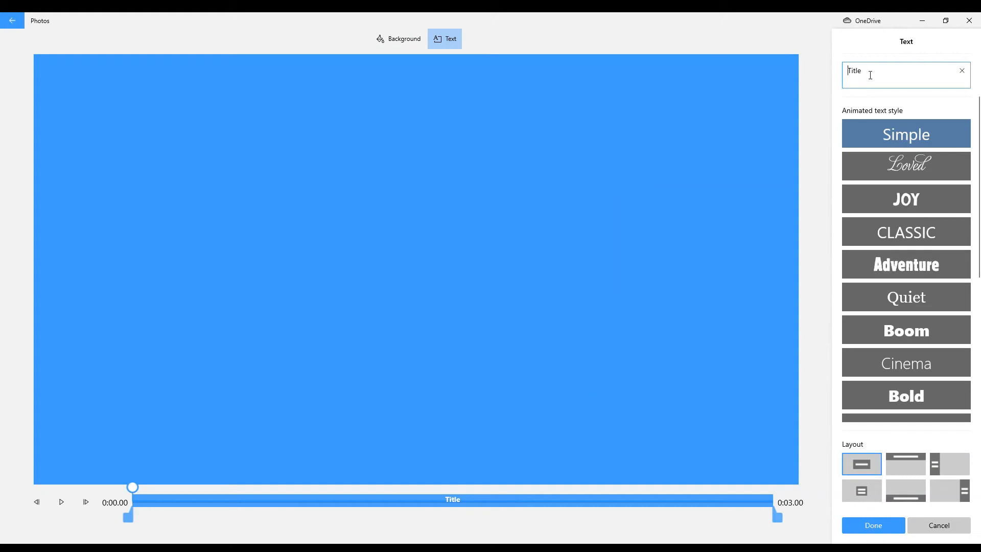
type("Cake Recipe")
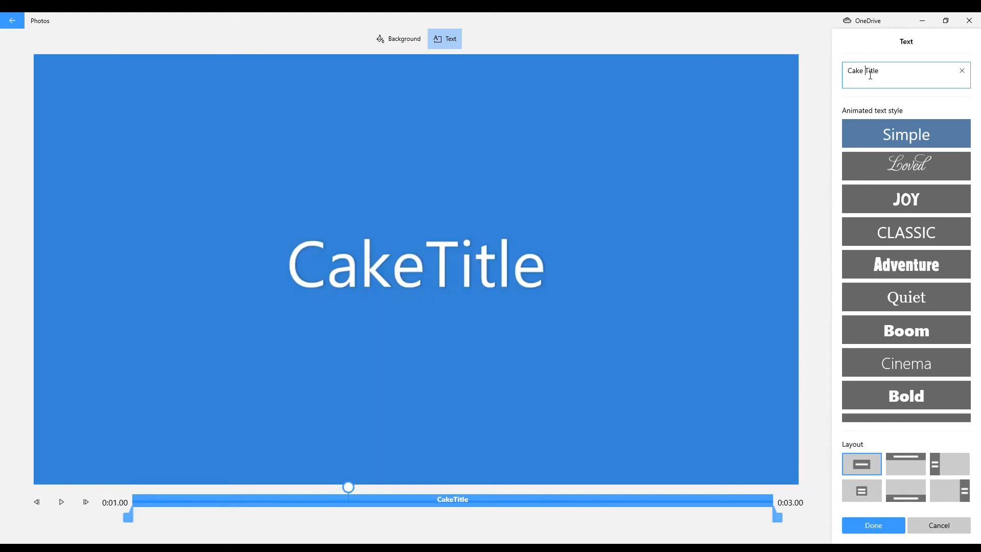
type(" Video")
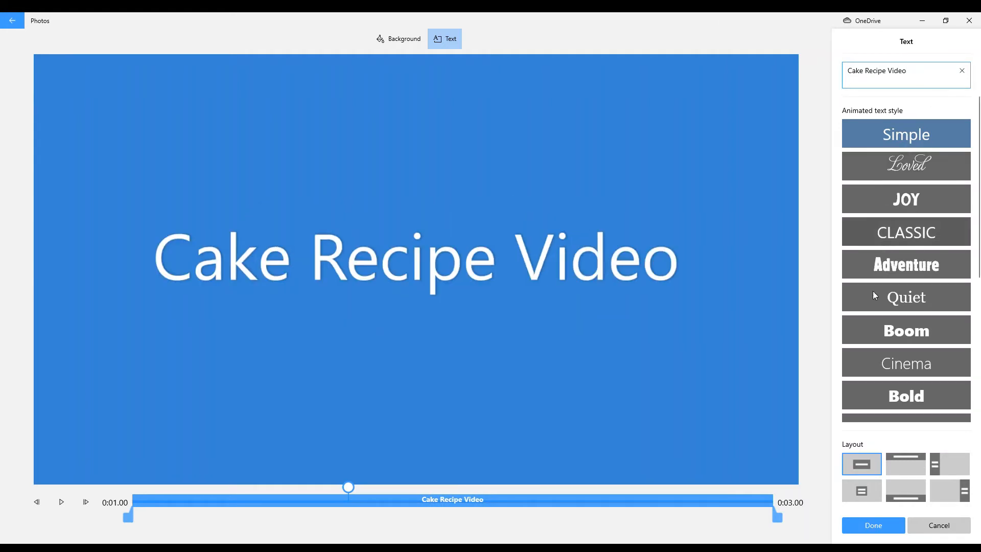
Step: Try several animated text styles on the title card and apply the Cinema style
left_click(886, 304)
left_click(891, 240)
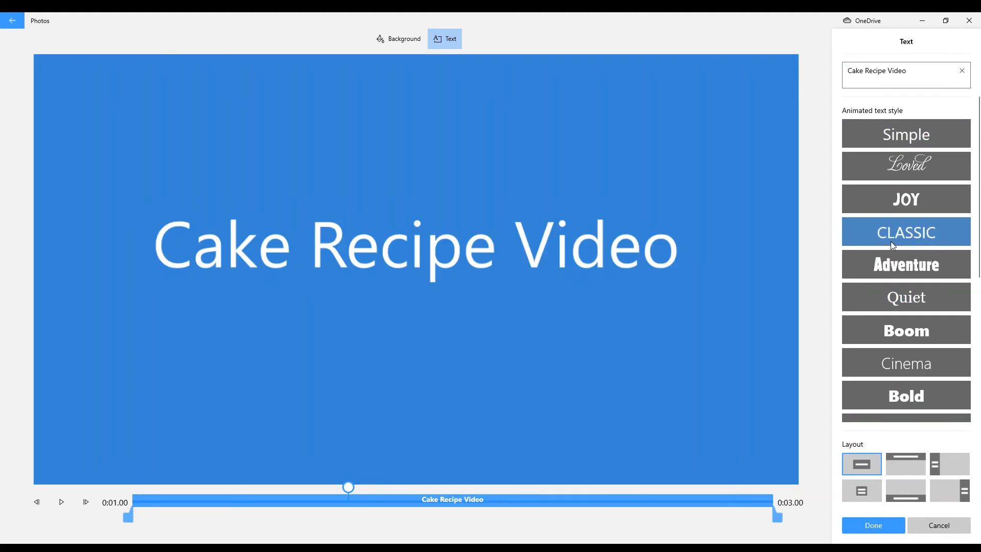
left_click(902, 176)
left_click(903, 199)
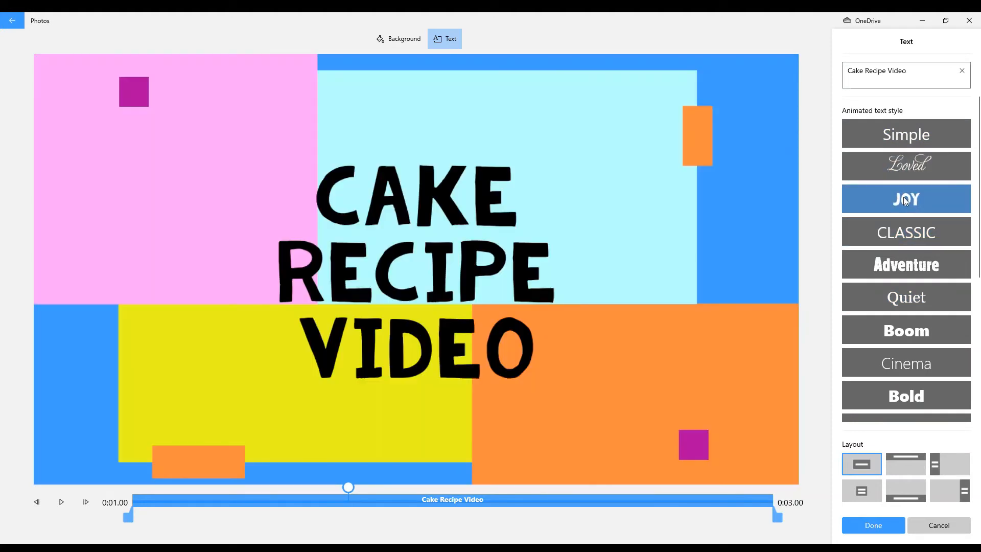
left_click(905, 363)
left_click(873, 525)
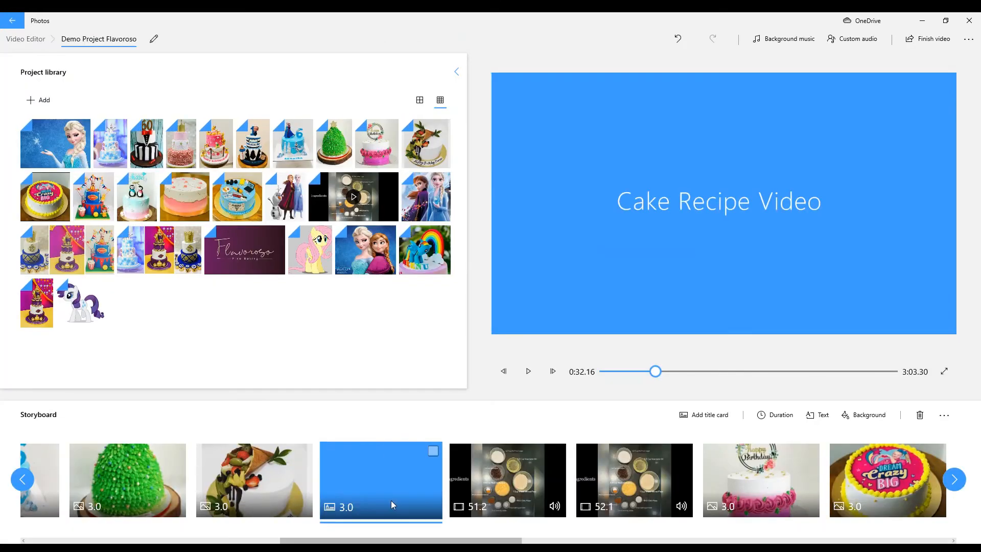
Step: Preview the title card and both halves of the recipe video, starting from the fruit-topped cake photo
left_click(274, 490)
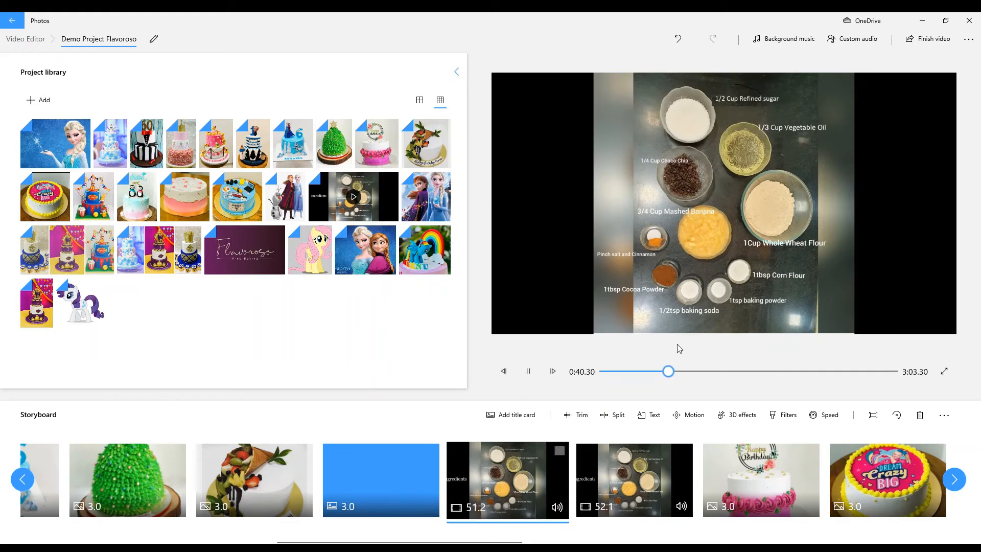
left_click(681, 375)
left_click(699, 374)
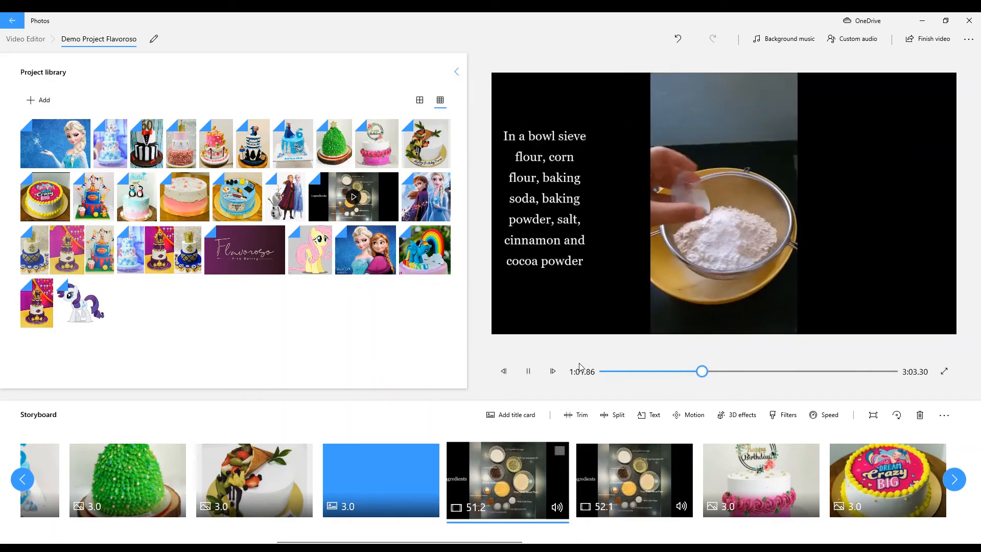
left_click(602, 452)
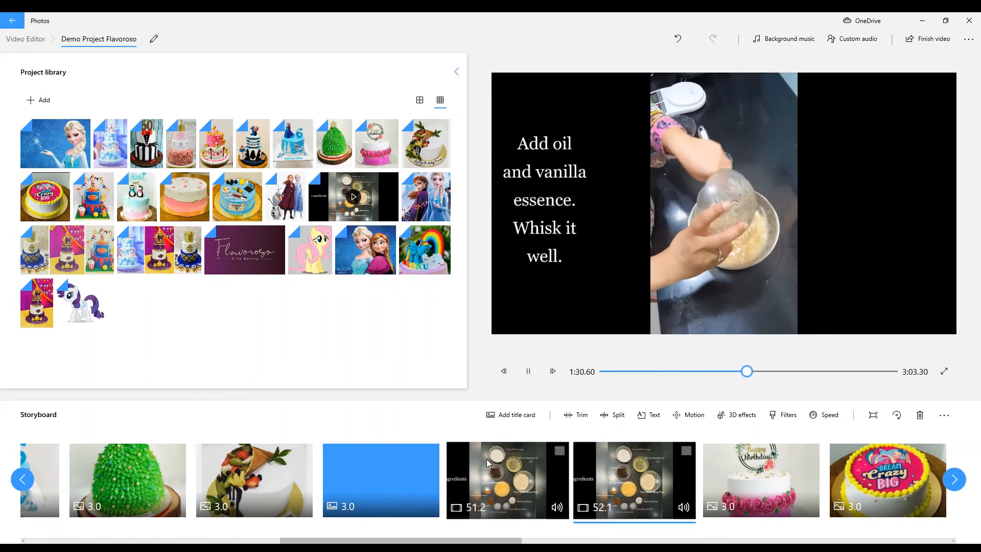
left_click(526, 376)
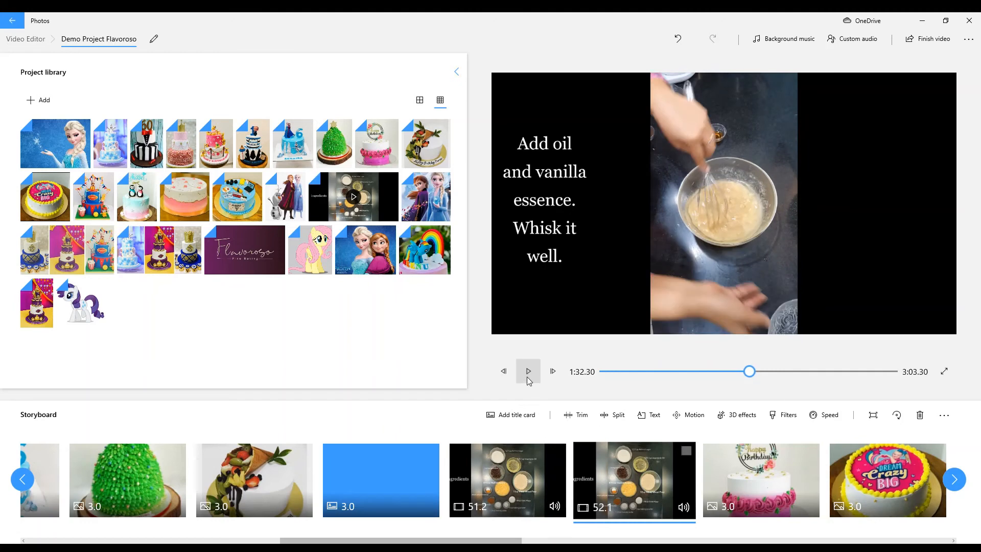